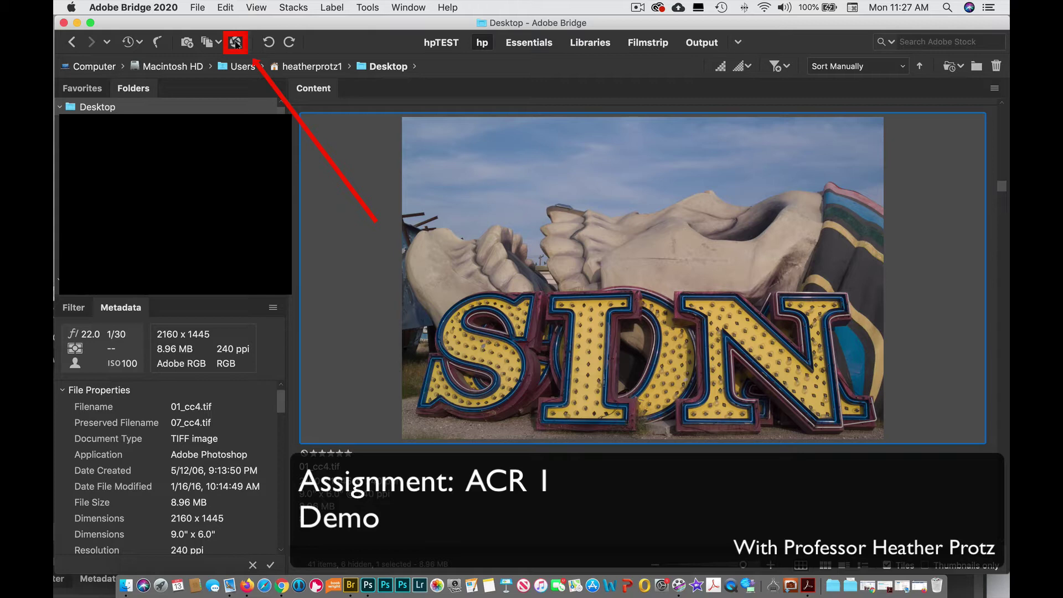
Step: Open 01_cc4.tif in Camera Raw and bring up the Profile Browser
{"action": "left_click", "coordinate": [235, 42]}
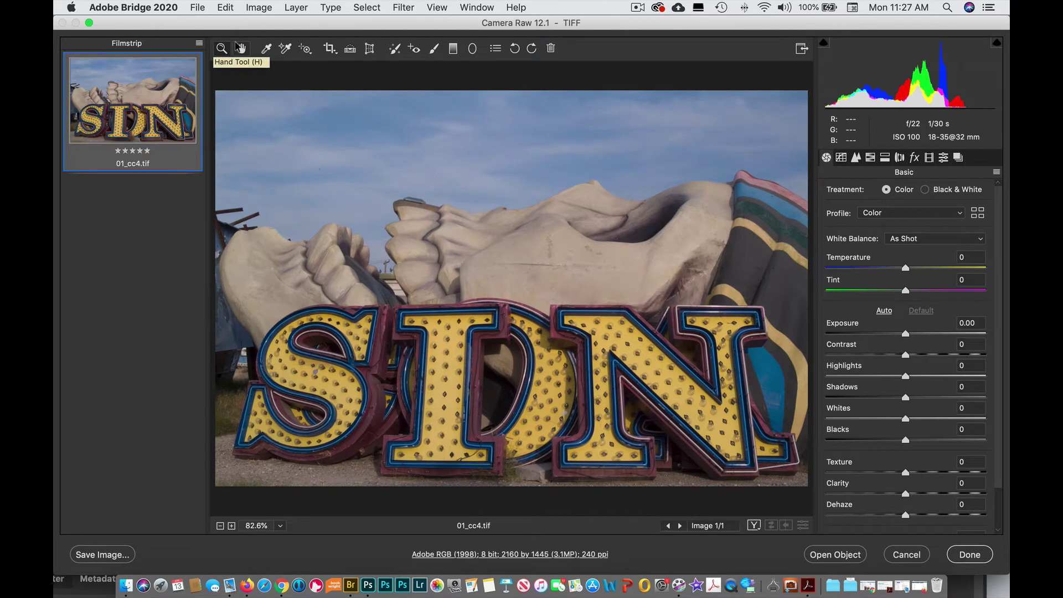
{"action": "left_click", "coordinate": [267, 48]}
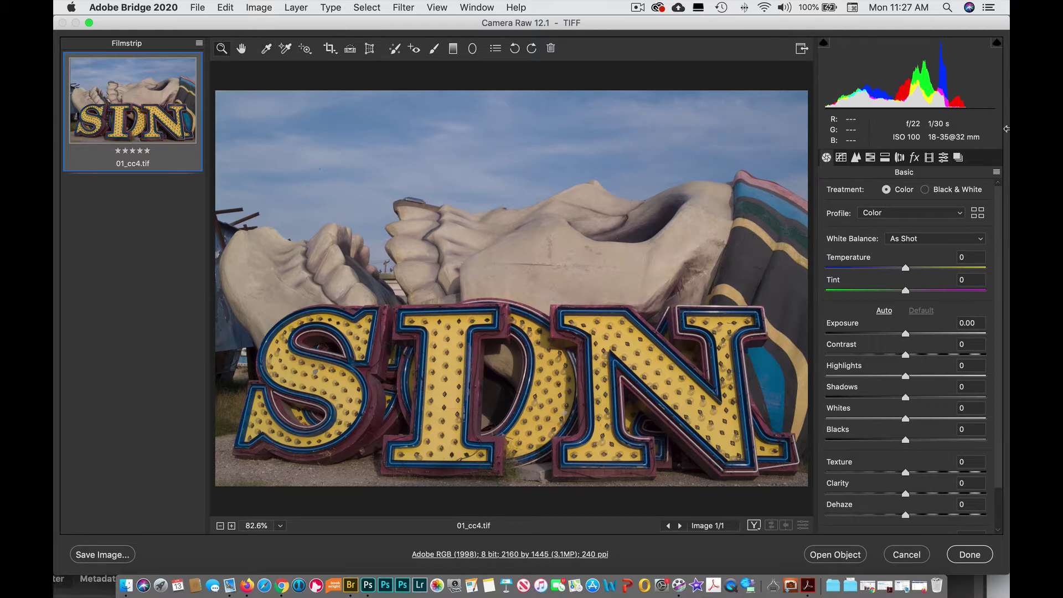
{"action": "left_click", "coordinate": [977, 215]}
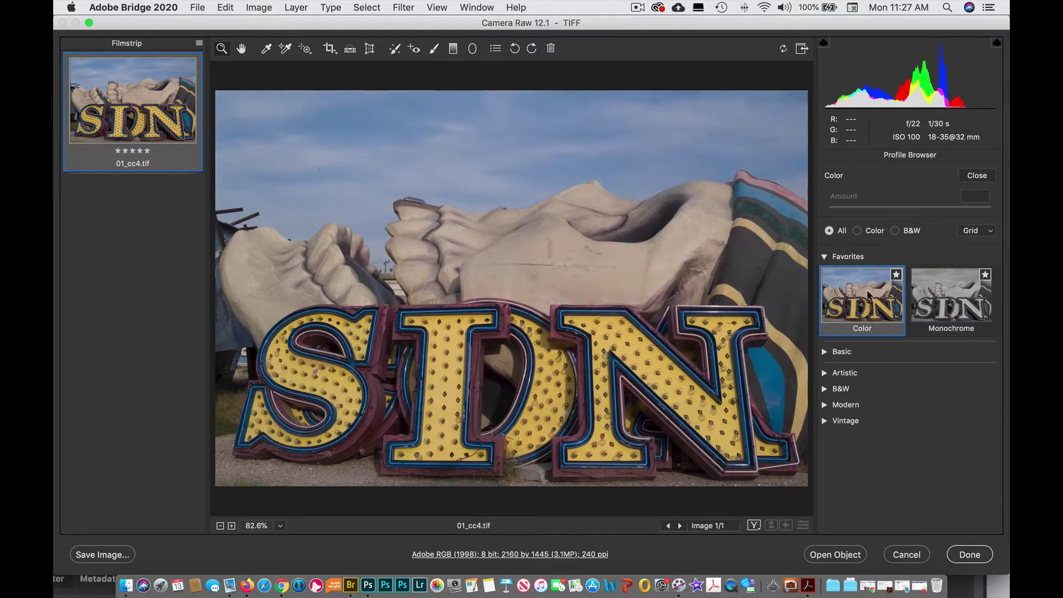
Step: Preview the Artistic and Modern profile groups and apply the Modern 07 profile to the image
{"action": "left_click", "coordinate": [826, 372]}
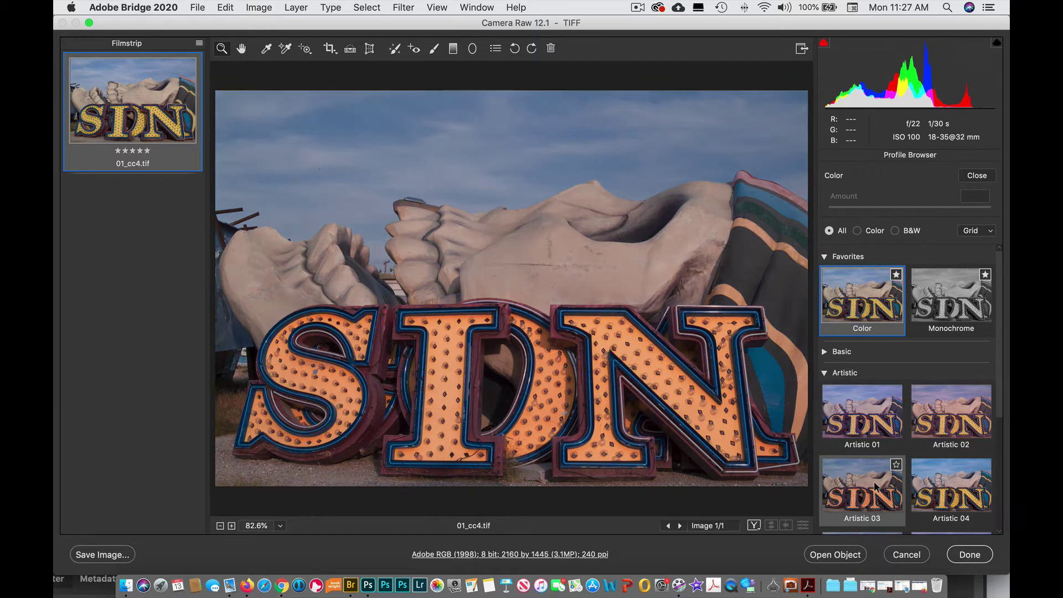
{"action": "scroll", "coordinate": [875, 486], "scroll_direction": "down", "scroll_amount": 3}
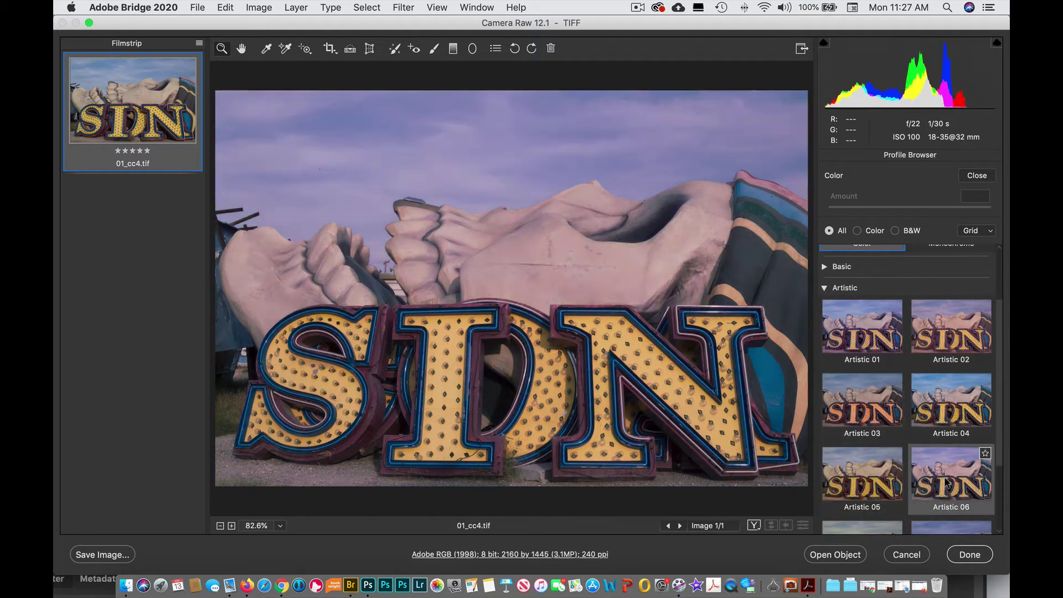
{"action": "scroll", "coordinate": [892, 476], "scroll_direction": "down", "scroll_amount": 3}
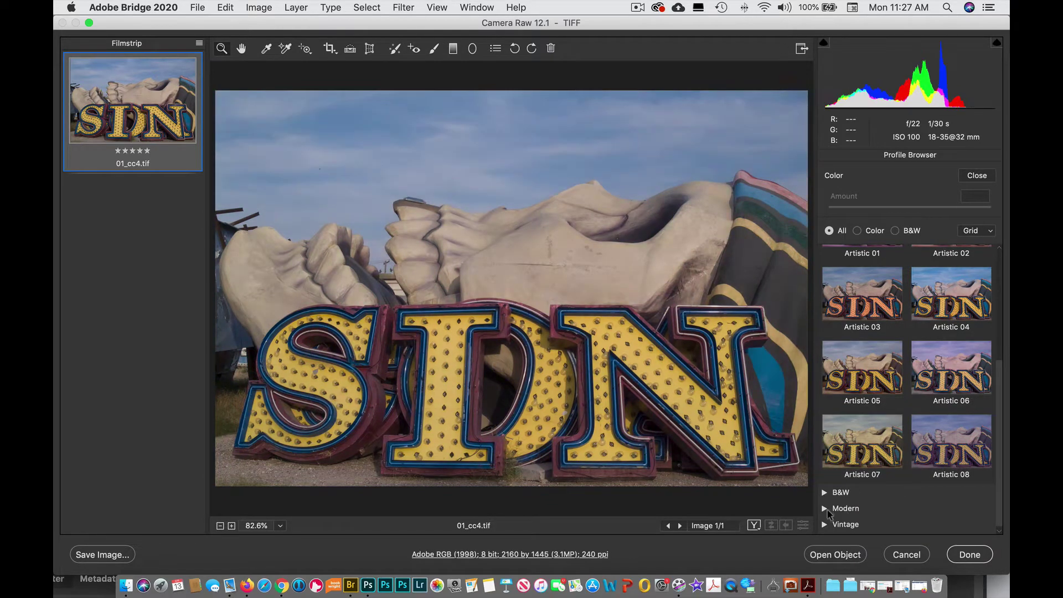
{"action": "left_click", "coordinate": [824, 508]}
{"action": "scroll", "coordinate": [874, 487], "scroll_direction": "down", "scroll_amount": 5}
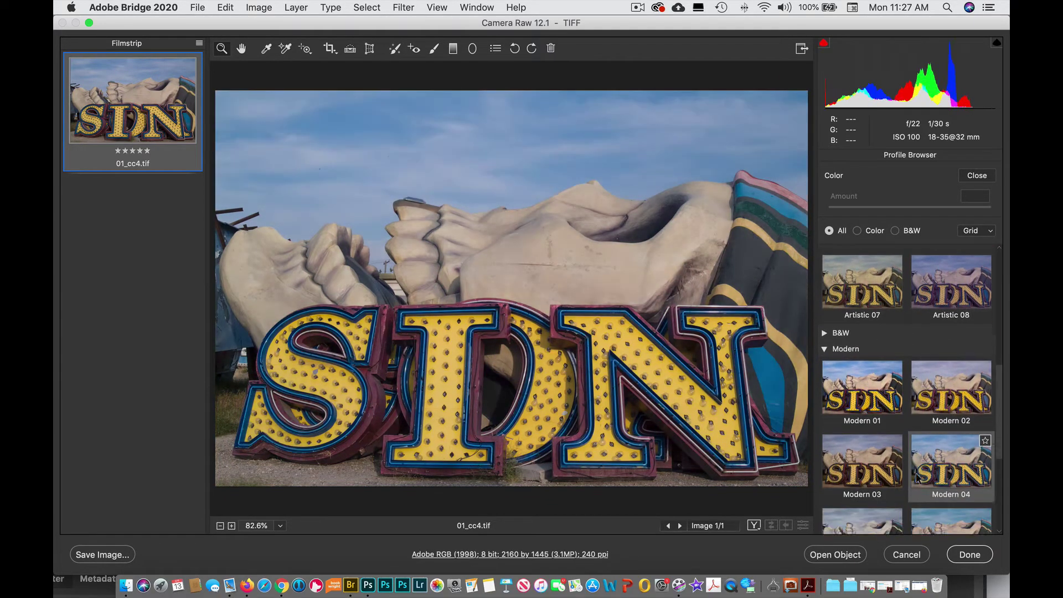
{"action": "scroll", "coordinate": [915, 477], "scroll_direction": "down", "scroll_amount": 1}
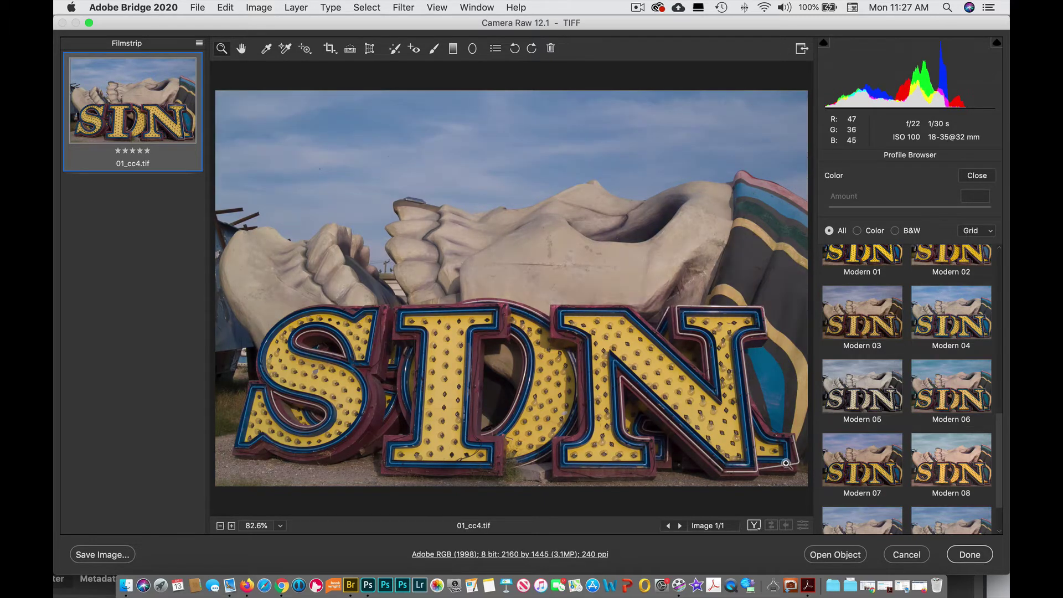
{"action": "left_click", "coordinate": [865, 466]}
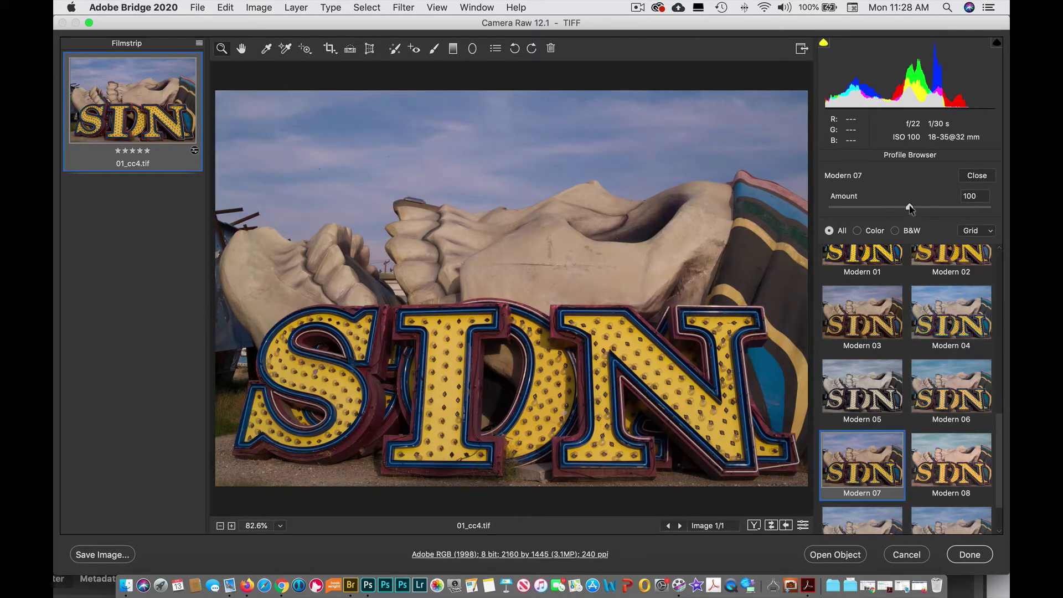
Step: Try a stronger profile amount, reset it to 100 and close the Profile Browser
{"action": "mouse_move", "coordinate": [909, 207]}
{"action": "left_mouse_down"}
{"action": "mouse_move", "coordinate": [953, 207]}
{"action": "mouse_move", "coordinate": [836, 211]}
{"action": "mouse_move", "coordinate": [923, 212]}
{"action": "left_mouse_up"}
{"action": "double_click", "coordinate": [921, 209]}
{"action": "left_click", "coordinate": [977, 177]}
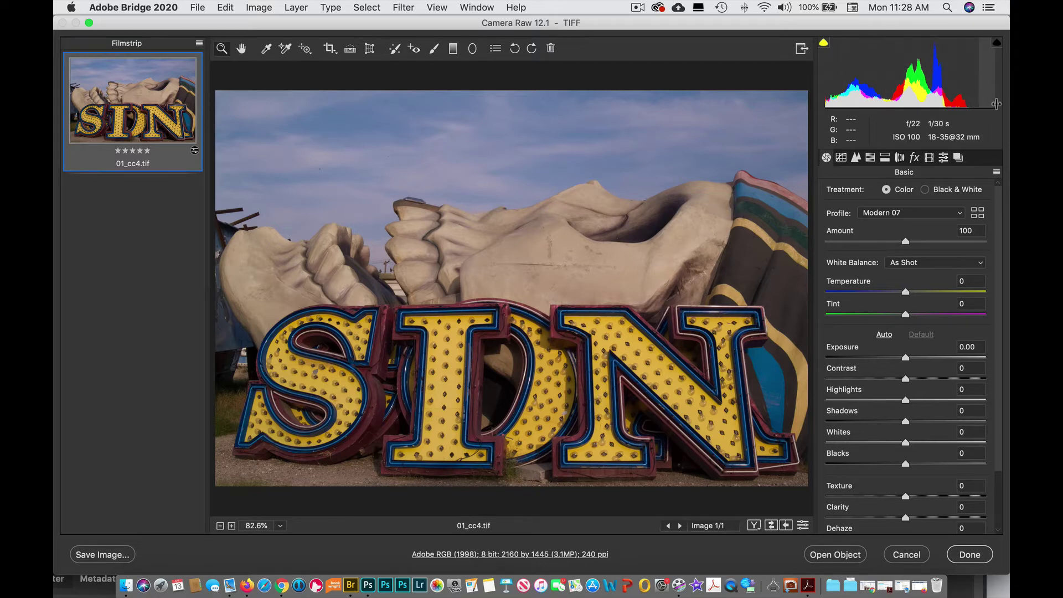
Step: Raise Whites while checking highlight clipping in the histogram, settling on +64
{"action": "left_click_drag", "start_coordinate": [906, 443], "coordinate": [967, 445]}
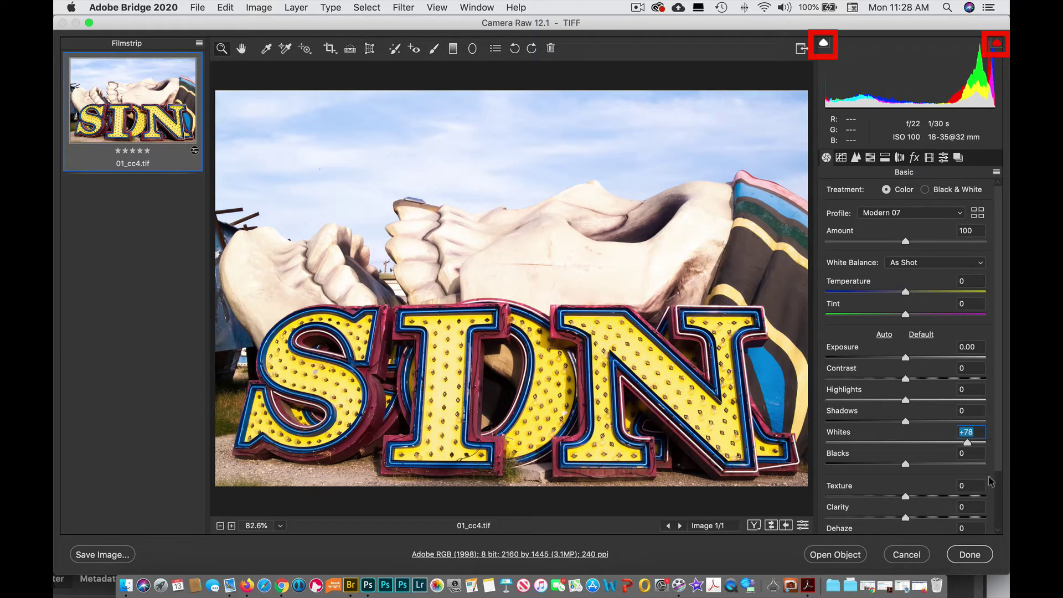
{"action": "left_click_drag", "start_coordinate": [966, 445], "coordinate": [954, 444]}
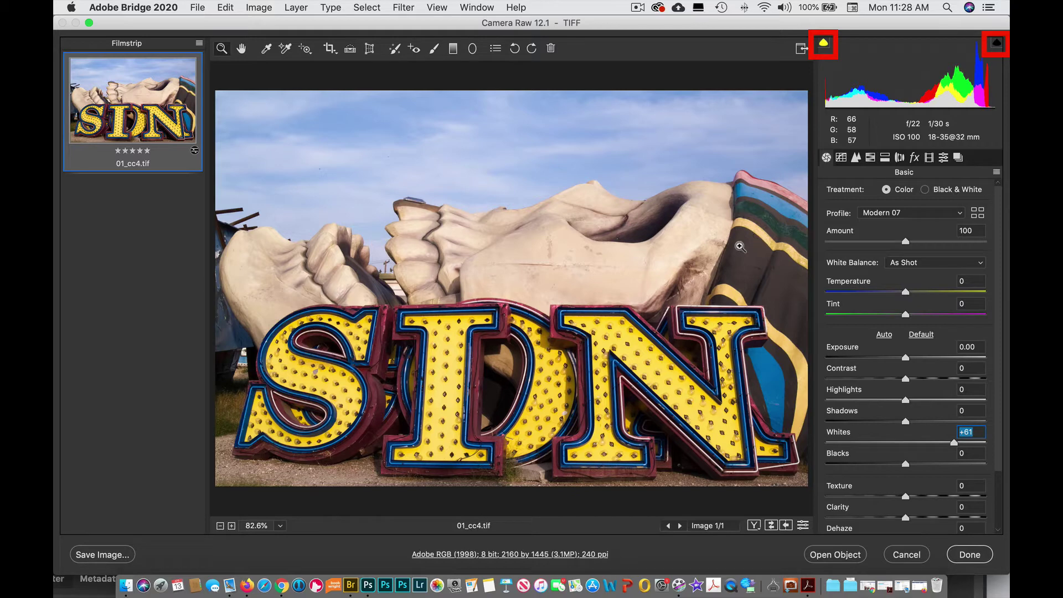
{"action": "mouse_move", "coordinate": [953, 443]}
{"action": "left_mouse_down"}
{"action": "mouse_move", "coordinate": [1006, 441]}
{"action": "mouse_move", "coordinate": [775, 451]}
{"action": "mouse_move", "coordinate": [958, 441]}
{"action": "left_mouse_up"}
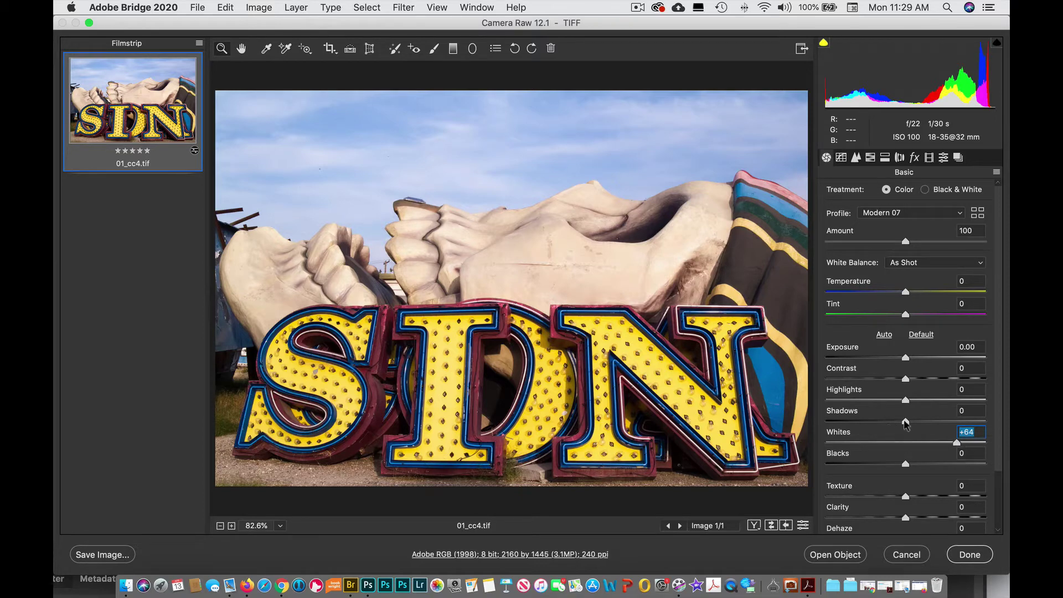
Step: Refine the basic tones with Shadows at +62, Highlights at -42 and Contrast at +48
{"action": "left_click_drag", "start_coordinate": [905, 422], "coordinate": [950, 424]}
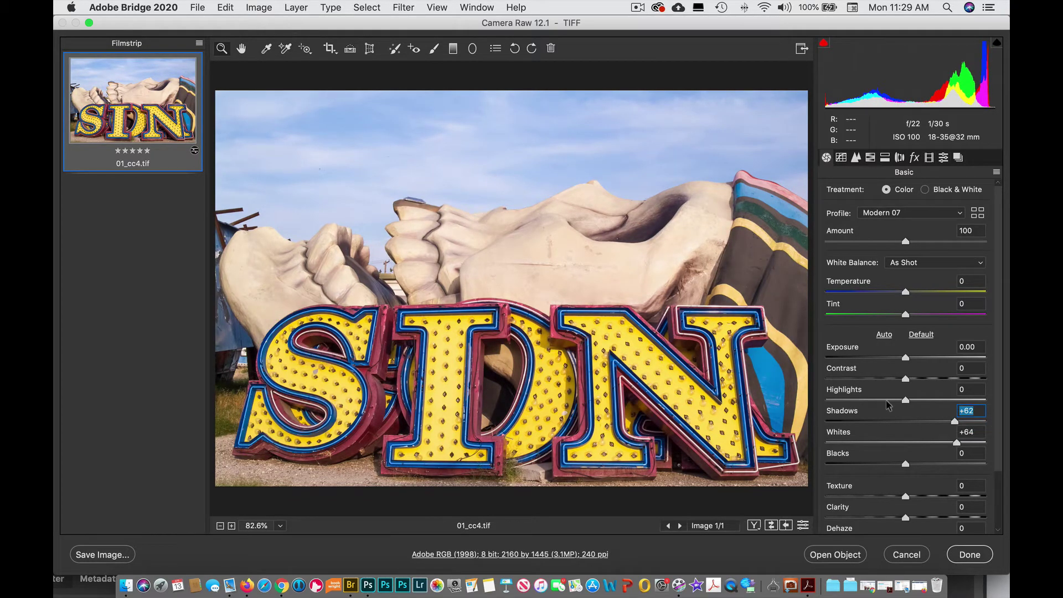
{"action": "left_click_drag", "start_coordinate": [885, 401], "coordinate": [871, 400]}
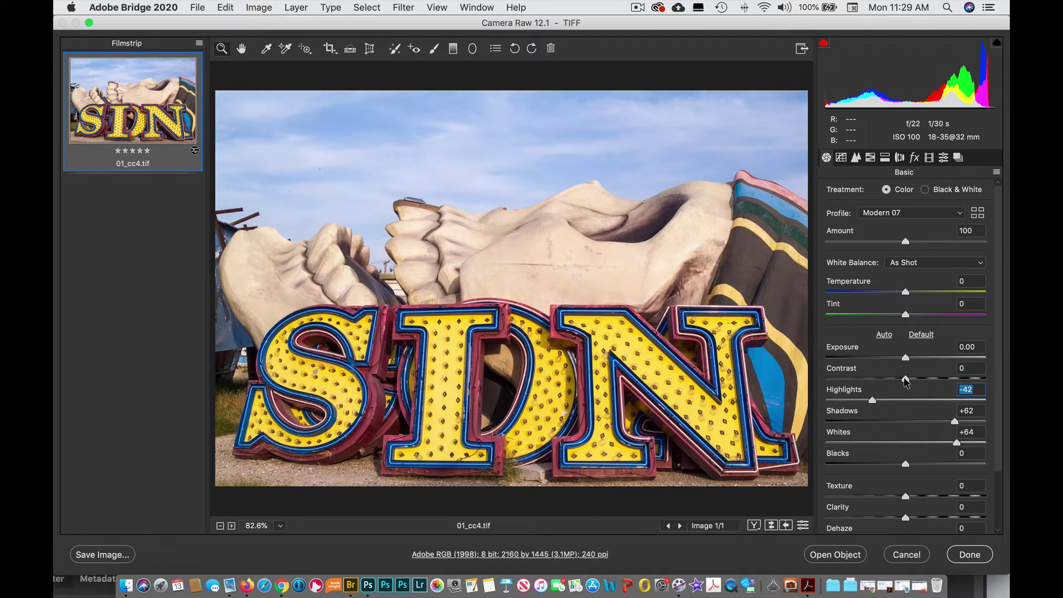
{"action": "left_click_drag", "start_coordinate": [906, 380], "coordinate": [955, 380]}
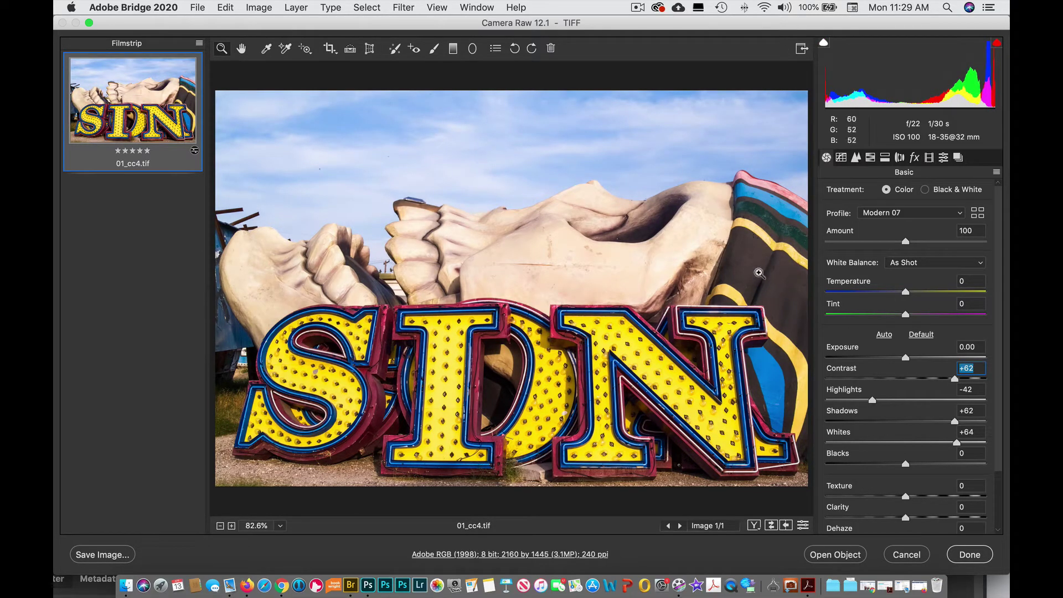
{"action": "left_click_drag", "start_coordinate": [954, 380], "coordinate": [945, 379]}
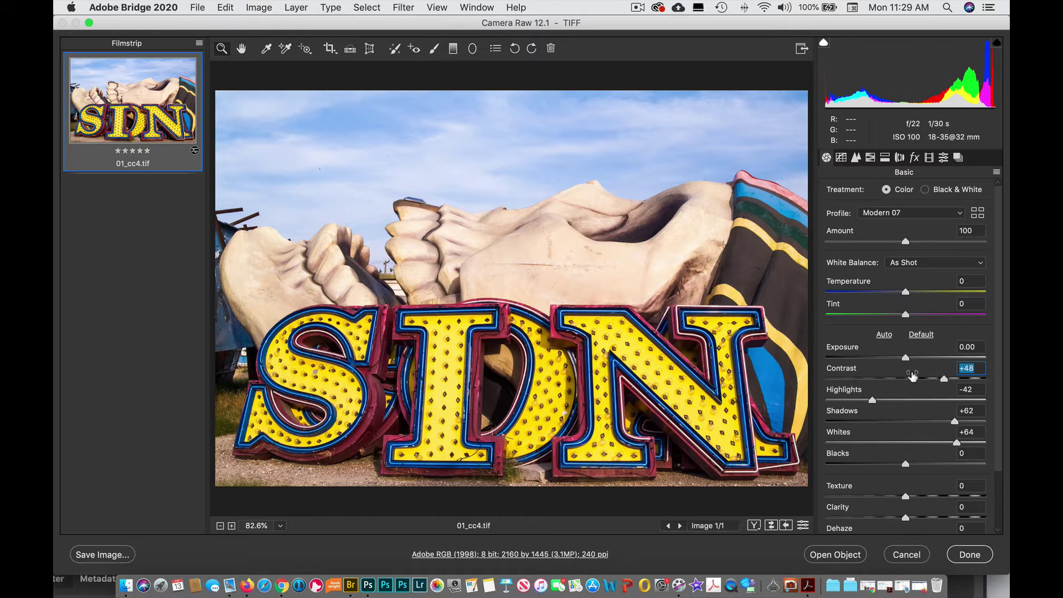
Step: Try small Texture and Clarity boosts, reset Clarity to 0 and set Texture to +27
{"action": "scroll", "coordinate": [910, 415], "scroll_direction": "down", "scroll_amount": 3}
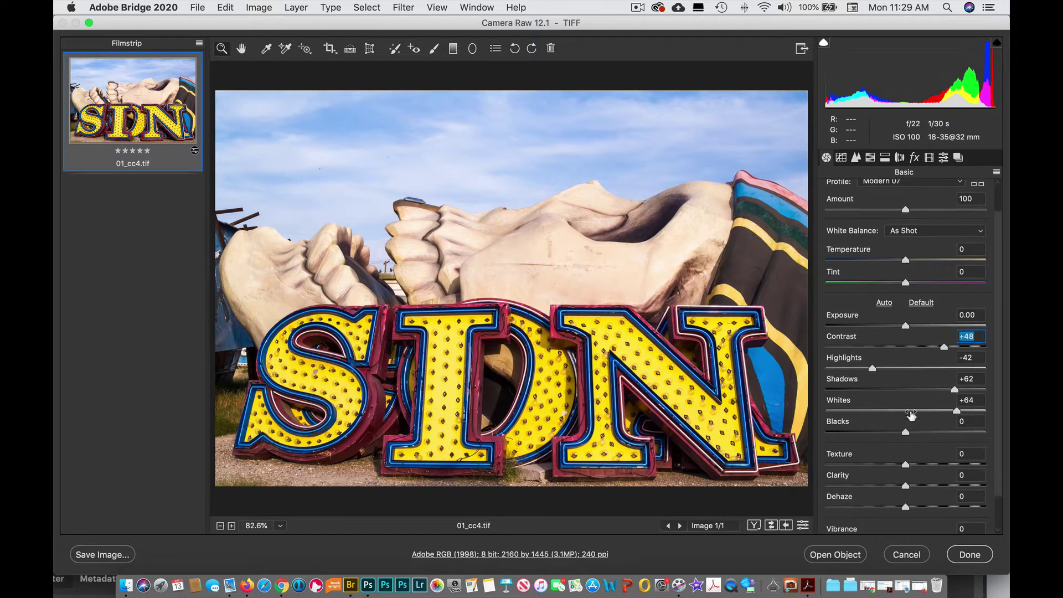
{"action": "scroll", "coordinate": [911, 416], "scroll_direction": "down", "scroll_amount": 1}
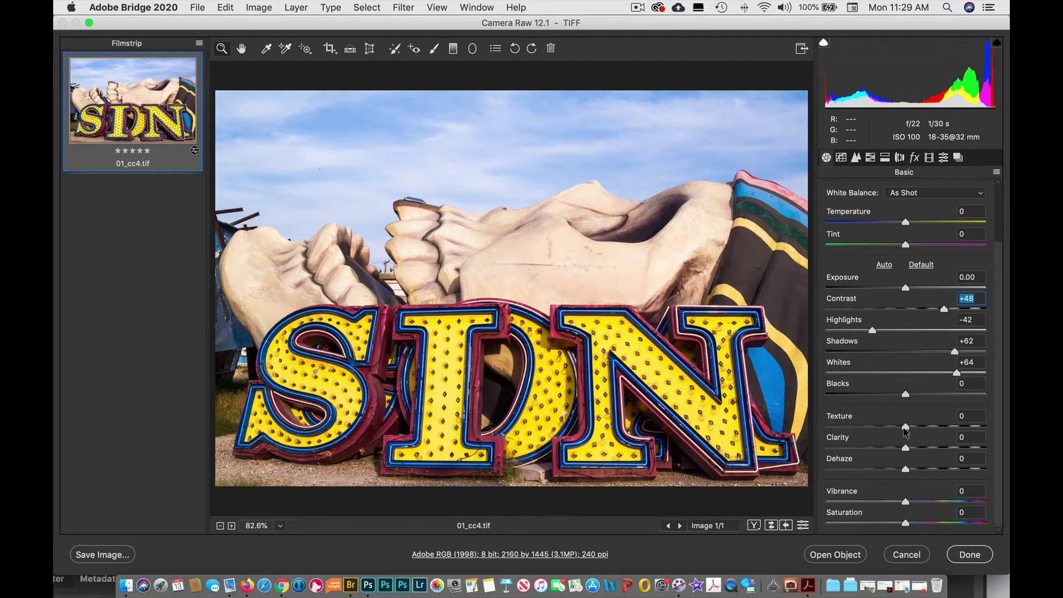
{"action": "mouse_move", "coordinate": [905, 428]}
{"action": "left_mouse_down"}
{"action": "mouse_move", "coordinate": [943, 428]}
{"action": "mouse_move", "coordinate": [889, 426]}
{"action": "mouse_move", "coordinate": [923, 425]}
{"action": "left_mouse_up"}
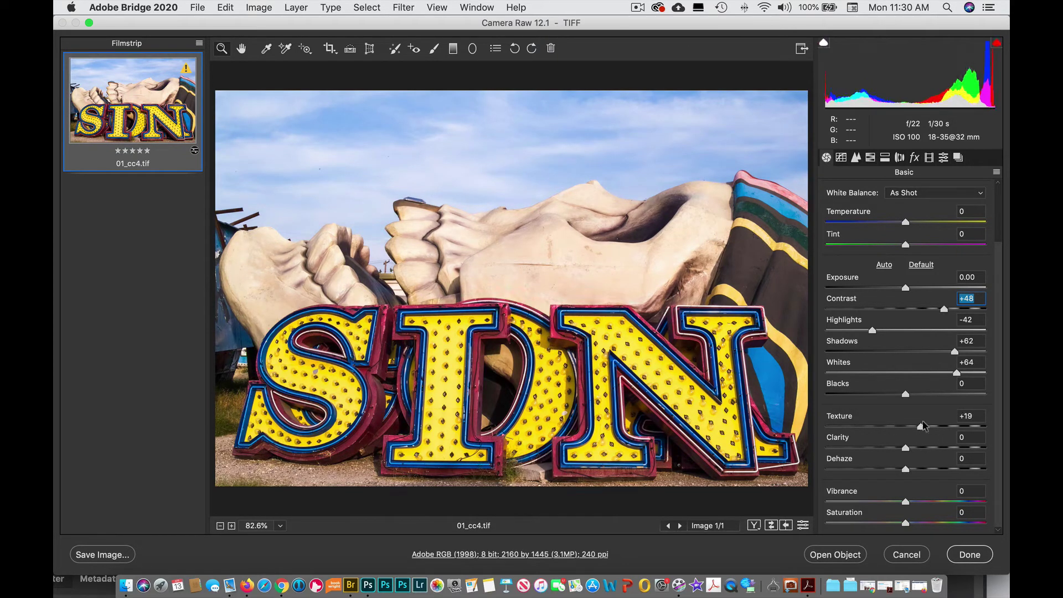
{"action": "double_click", "coordinate": [920, 426]}
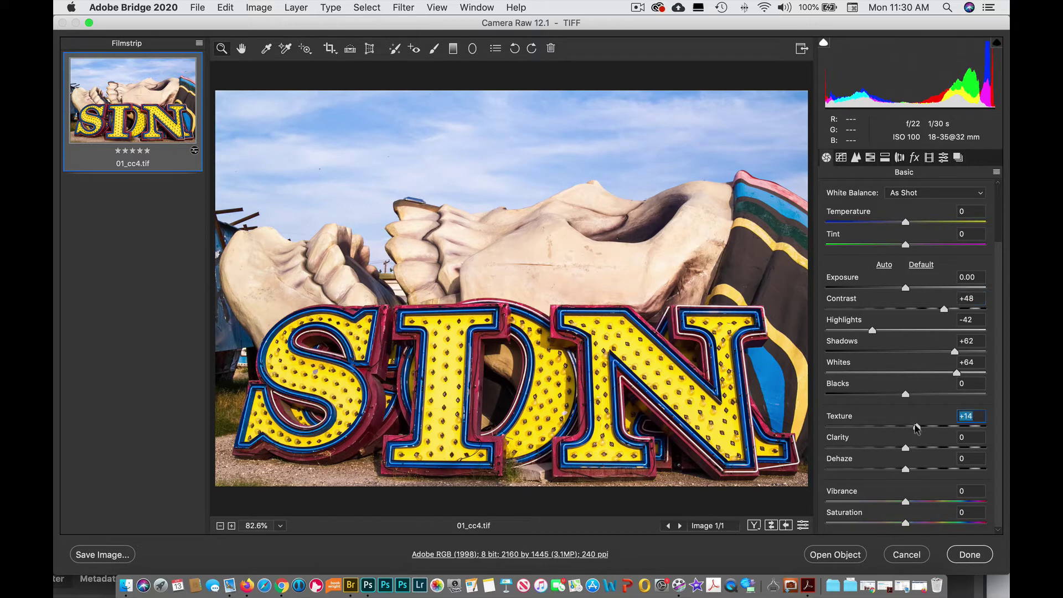
{"action": "mouse_move", "coordinate": [905, 448]}
{"action": "left_mouse_down"}
{"action": "mouse_move", "coordinate": [957, 447]}
{"action": "mouse_move", "coordinate": [914, 449]}
{"action": "left_mouse_up"}
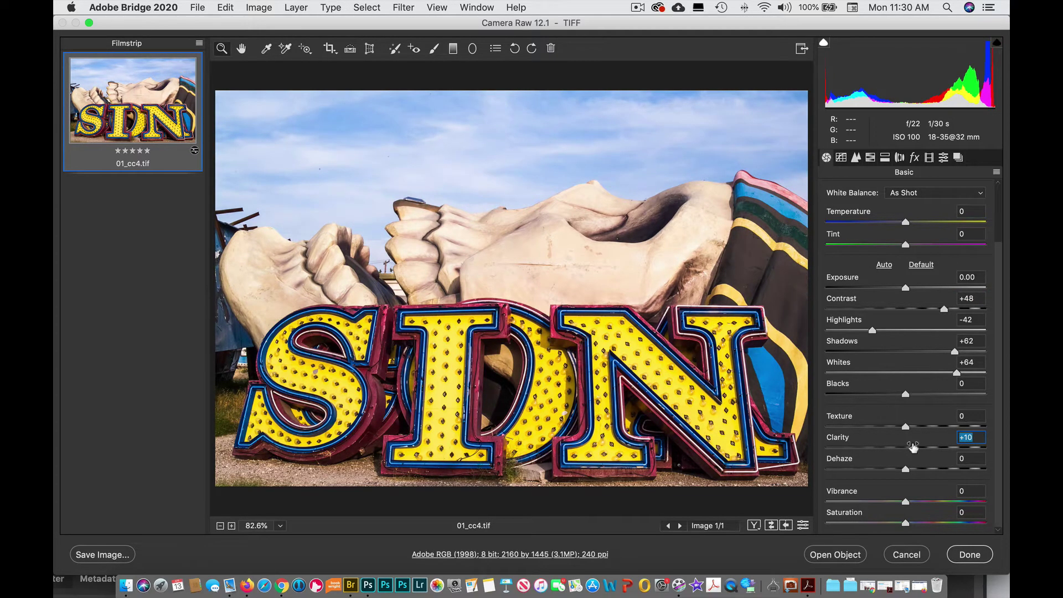
{"action": "double_click", "coordinate": [914, 449]}
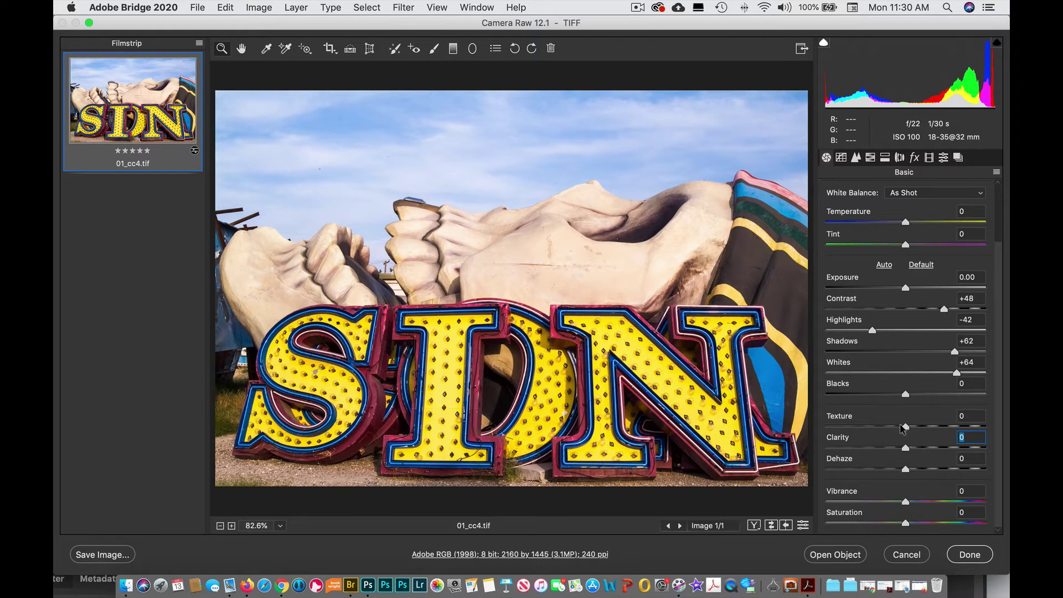
{"action": "left_click_drag", "start_coordinate": [905, 426], "coordinate": [924, 427]}
{"action": "key", "text": "shift+Tab"}
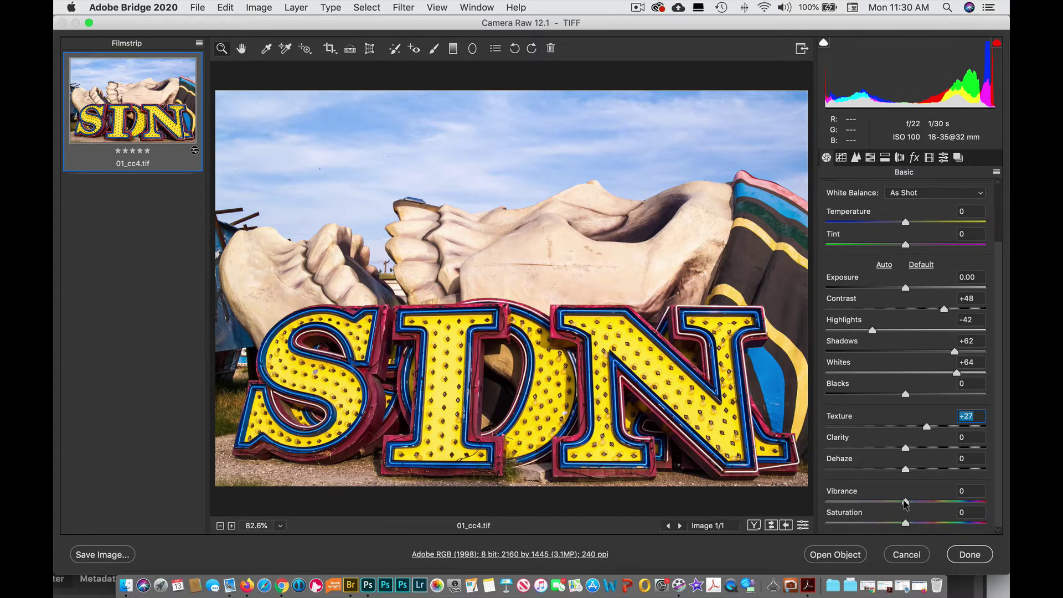
Step: Compare strong Vibrance and Saturation boosts, return Saturation to 0 and set Vibrance to +23
{"action": "left_click_drag", "start_coordinate": [906, 502], "coordinate": [960, 496]}
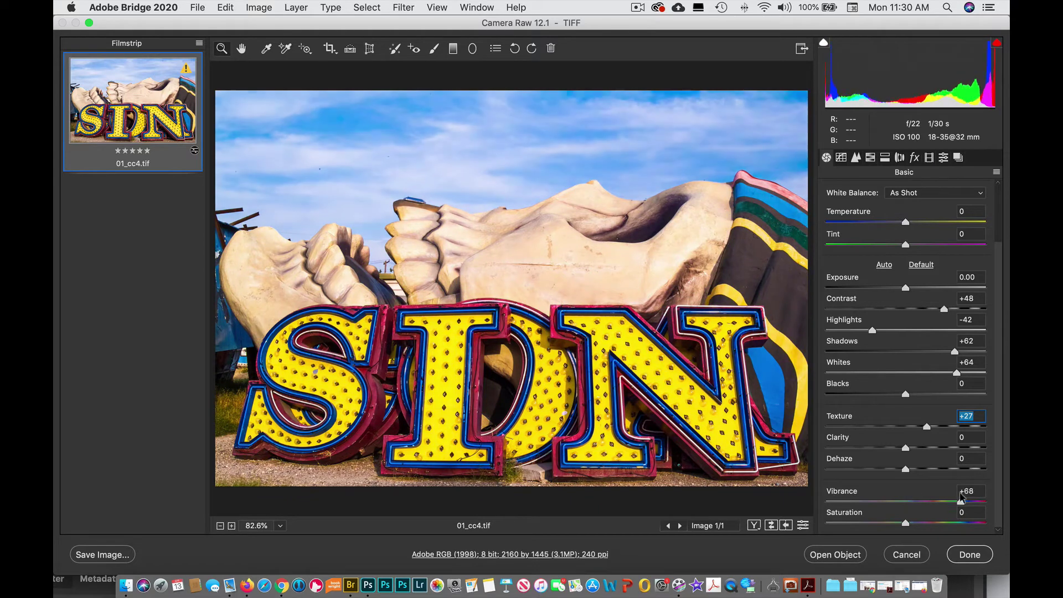
{"action": "left_click_drag", "start_coordinate": [962, 497], "coordinate": [967, 525]}
{"action": "double_click", "coordinate": [904, 501]}
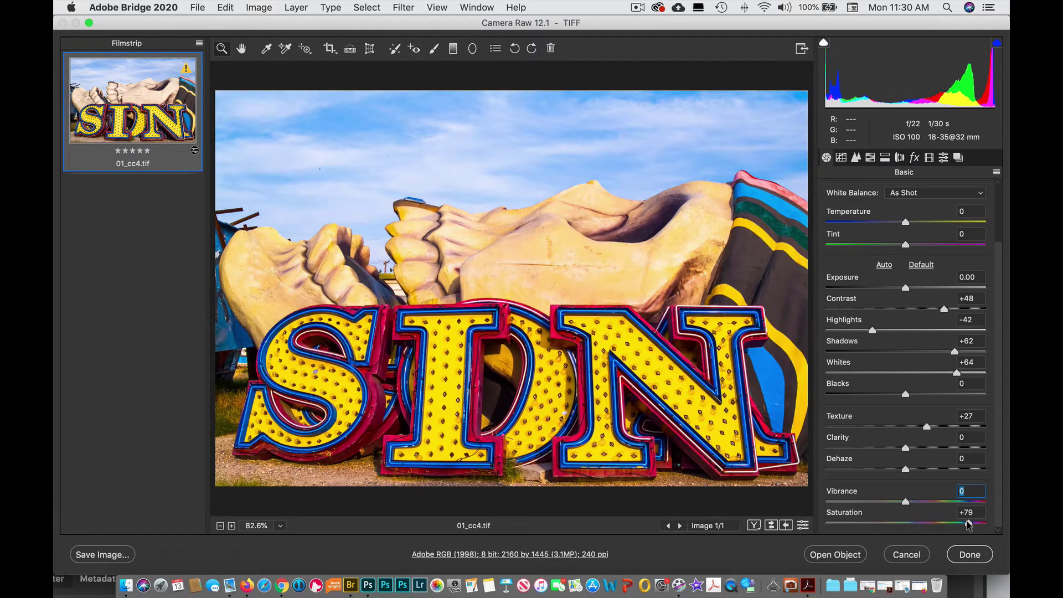
{"action": "left_click_drag", "start_coordinate": [967, 524], "coordinate": [965, 524]}
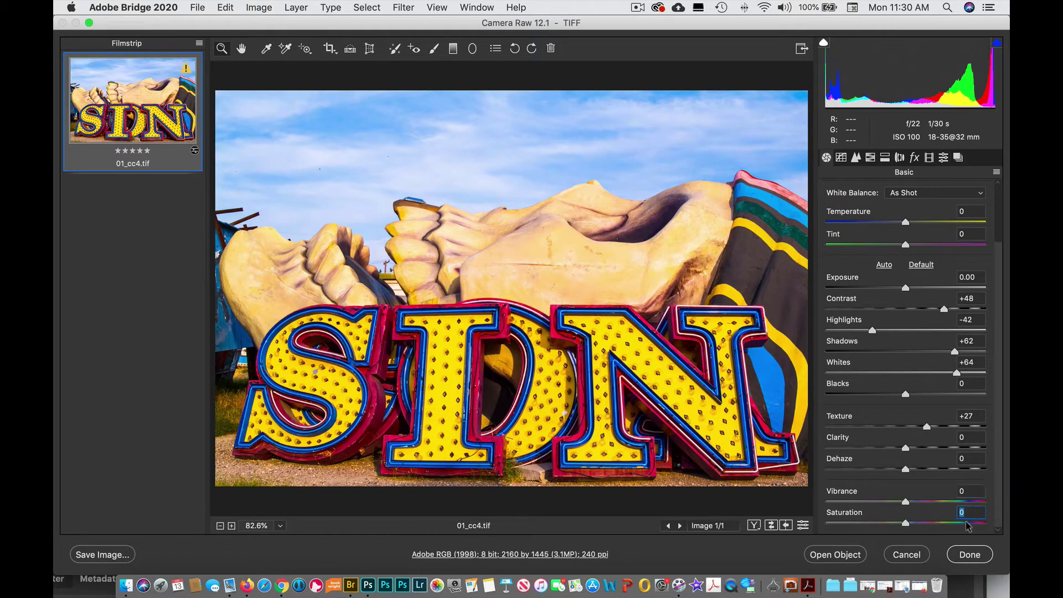
{"action": "left_click_drag", "start_coordinate": [906, 502], "coordinate": [923, 502]}
{"action": "double_click", "coordinate": [966, 523]}
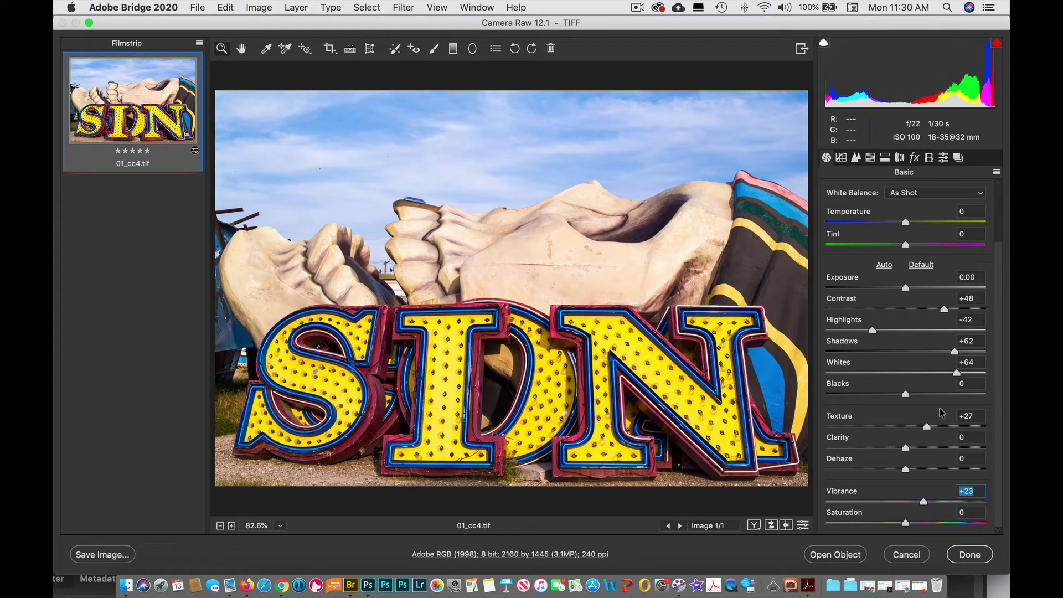
Step: Open the Tone Curve's point curve, lower the RGB white point's output to 250 and restore it to 255
{"action": "left_click", "coordinate": [841, 158]}
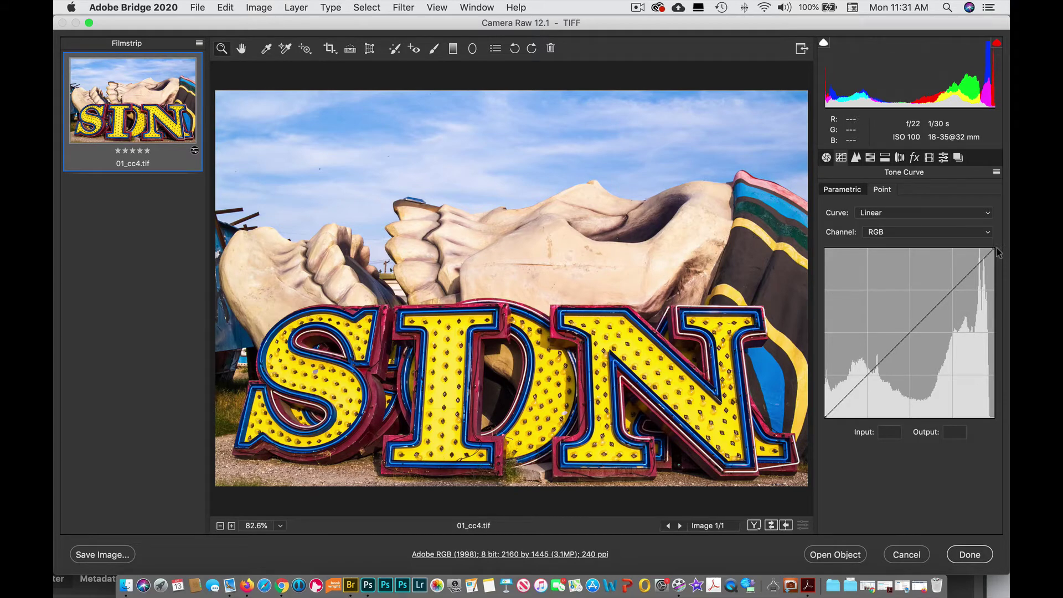
{"action": "left_click_drag", "start_coordinate": [993, 247], "coordinate": [995, 255]}
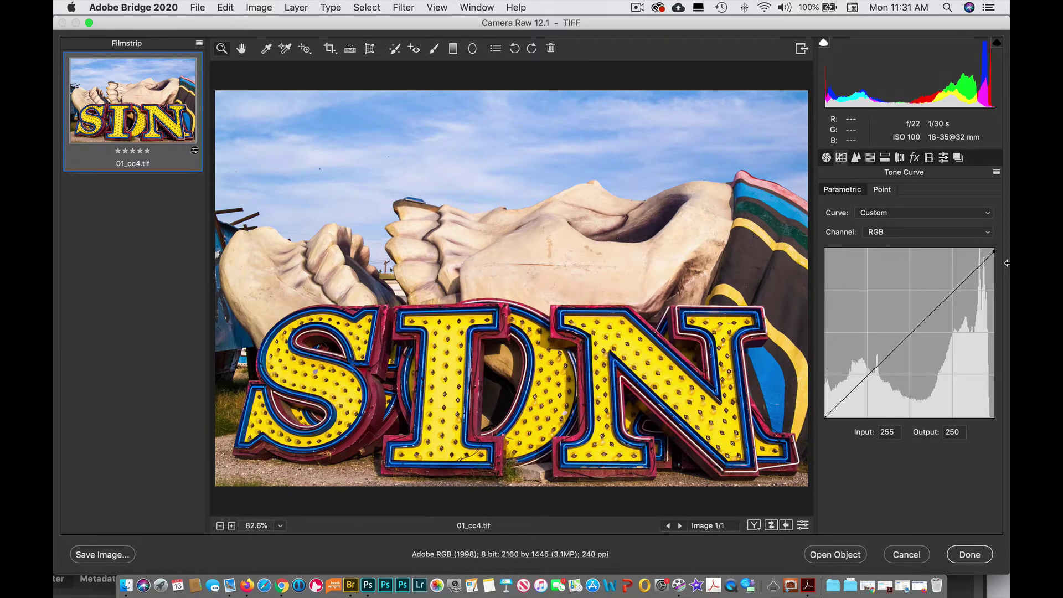
{"action": "left_click_drag", "start_coordinate": [993, 252], "coordinate": [994, 248]}
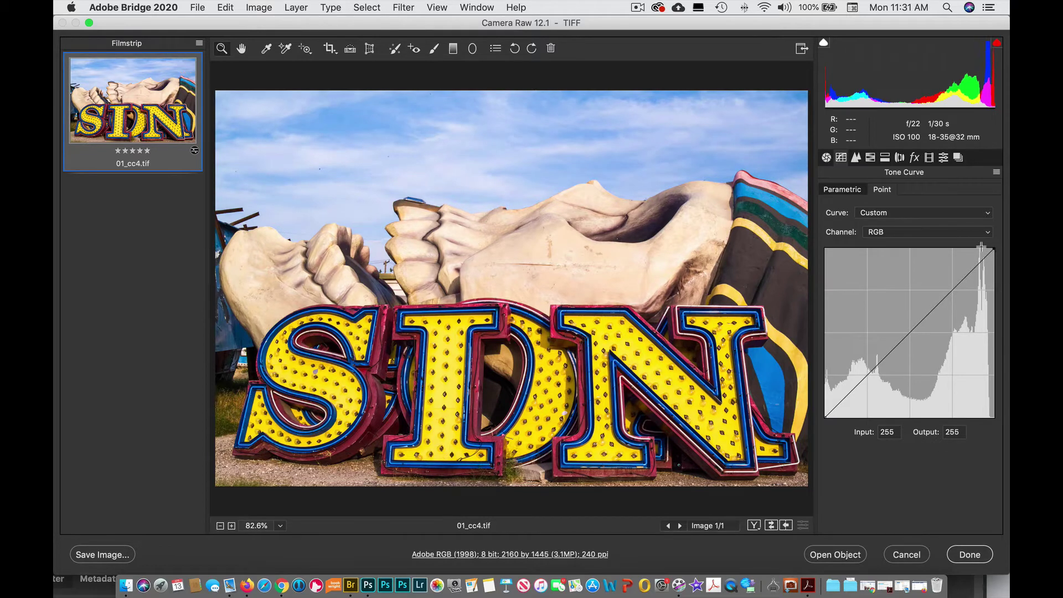
Step: Compare the point and parametric tone curves, and set the parametric curve's Lights to +30 and Darks to -33
{"action": "left_click", "coordinate": [848, 191]}
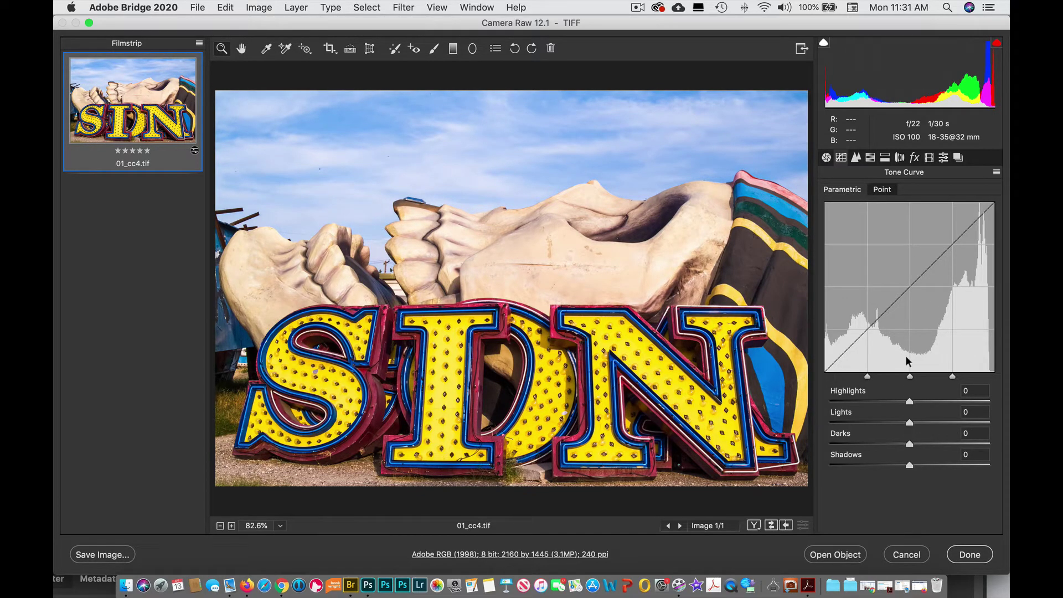
{"action": "left_click", "coordinate": [877, 192]}
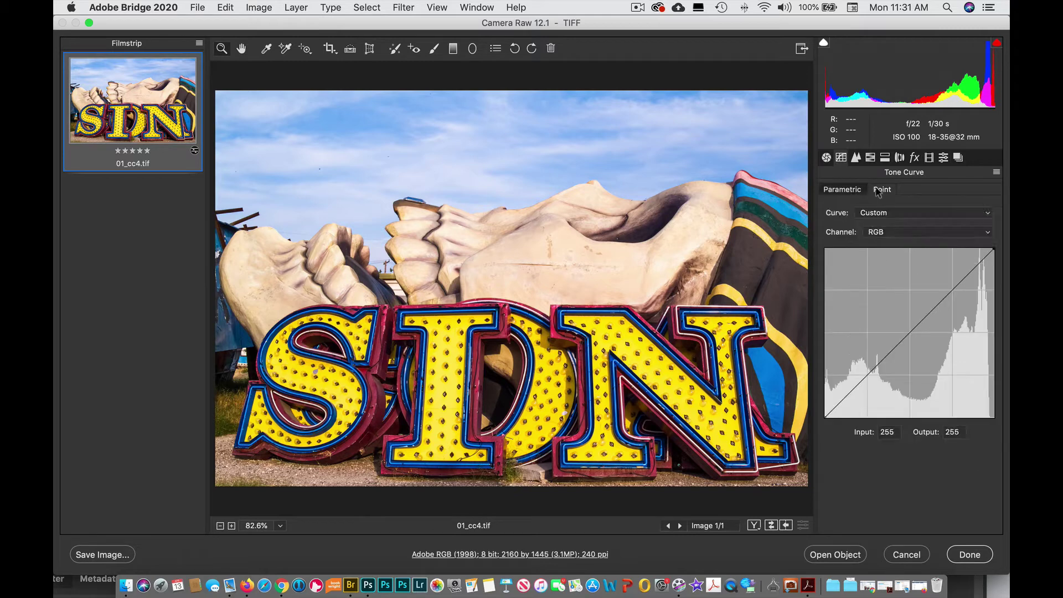
{"action": "left_click", "coordinate": [835, 192]}
{"action": "left_click", "coordinate": [885, 191]}
{"action": "left_click_drag", "start_coordinate": [941, 302], "coordinate": [912, 206]}
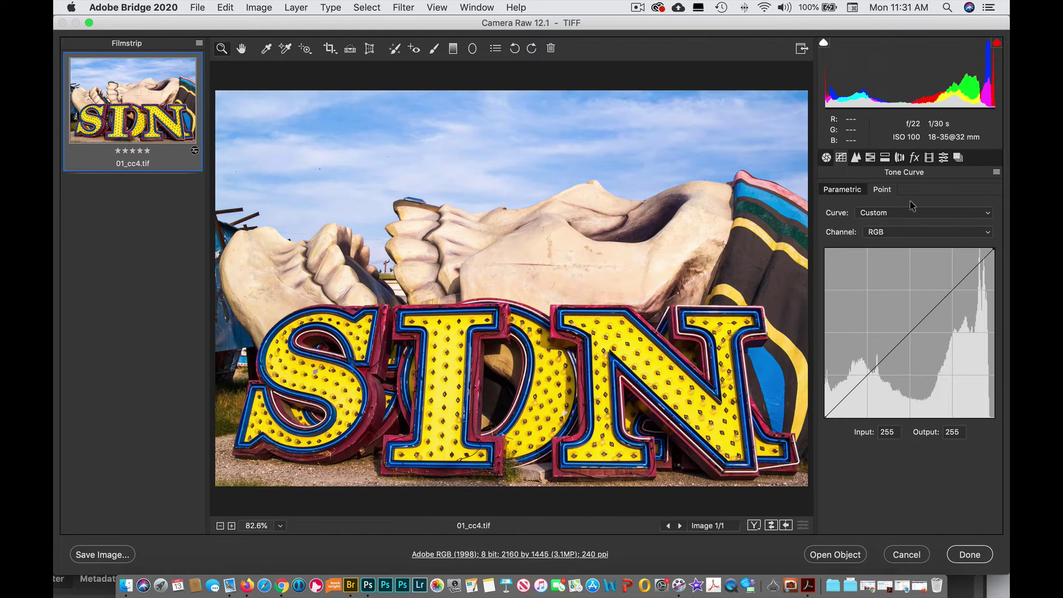
{"action": "left_click", "coordinate": [836, 192]}
{"action": "left_click_drag", "start_coordinate": [909, 422], "coordinate": [883, 444]}
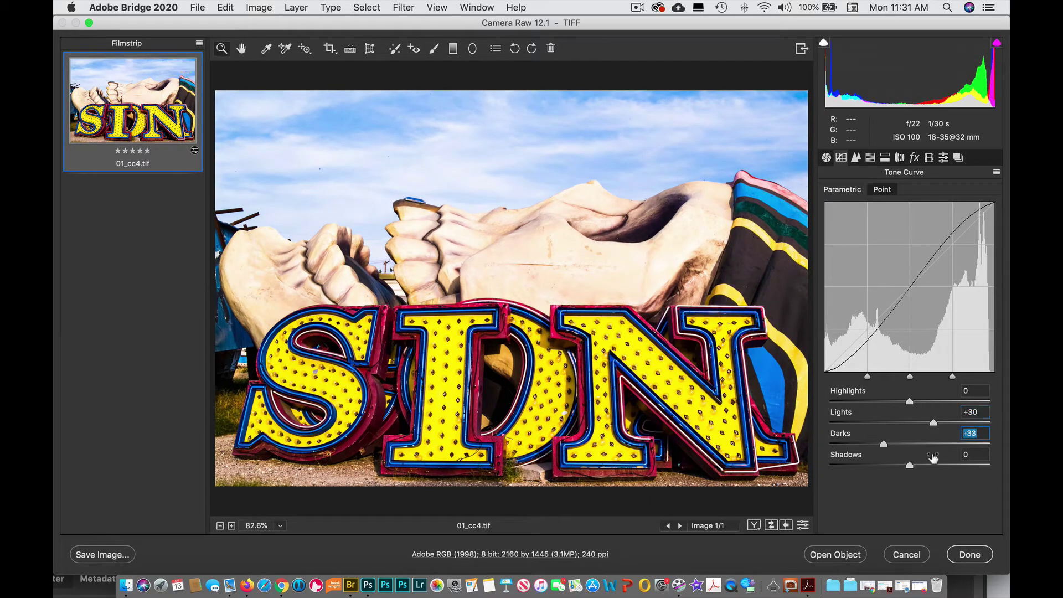
Step: Reset the parametric curve's Darks and Lights to 0, and compare the point curve with the parametric curve and the Basic settings
{"action": "double_click", "coordinate": [884, 443]}
{"action": "double_click", "coordinate": [933, 423]}
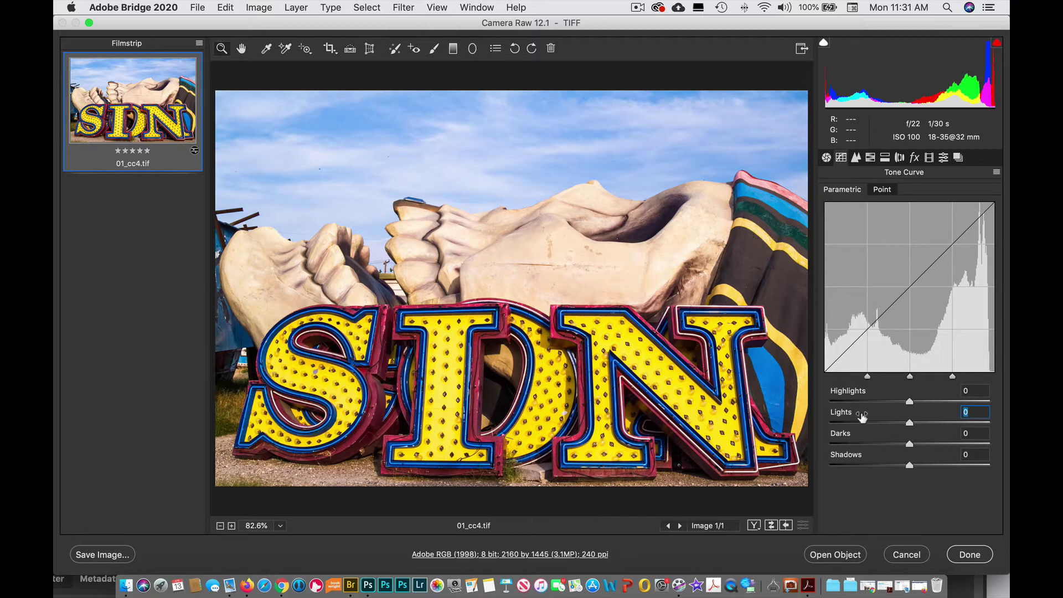
{"action": "left_click", "coordinate": [881, 190]}
{"action": "left_click", "coordinate": [842, 190]}
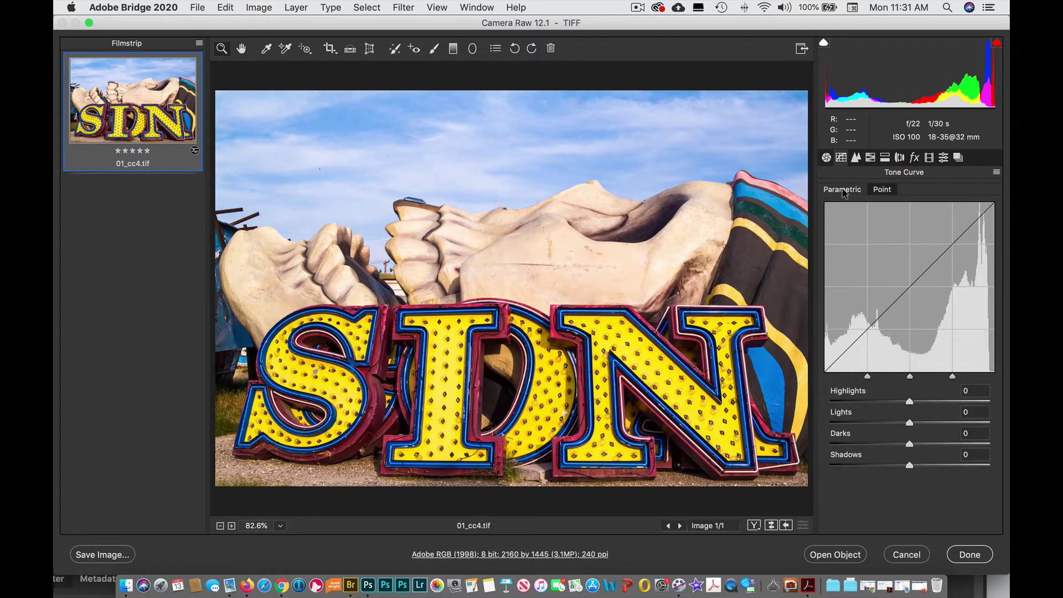
{"action": "left_click", "coordinate": [882, 190]}
{"action": "left_click", "coordinate": [825, 158]}
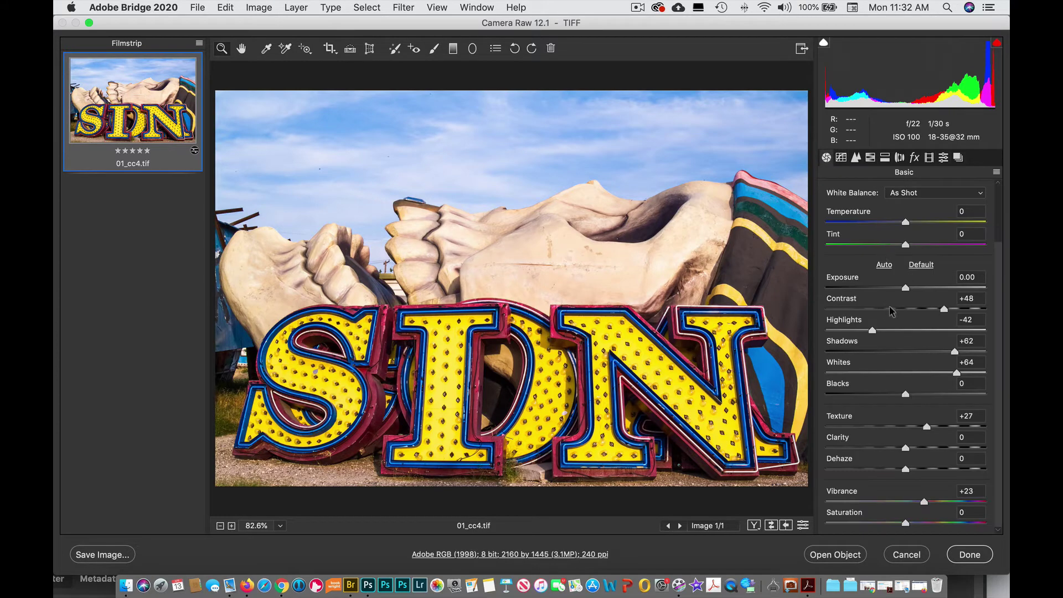
{"action": "left_click", "coordinate": [843, 159]}
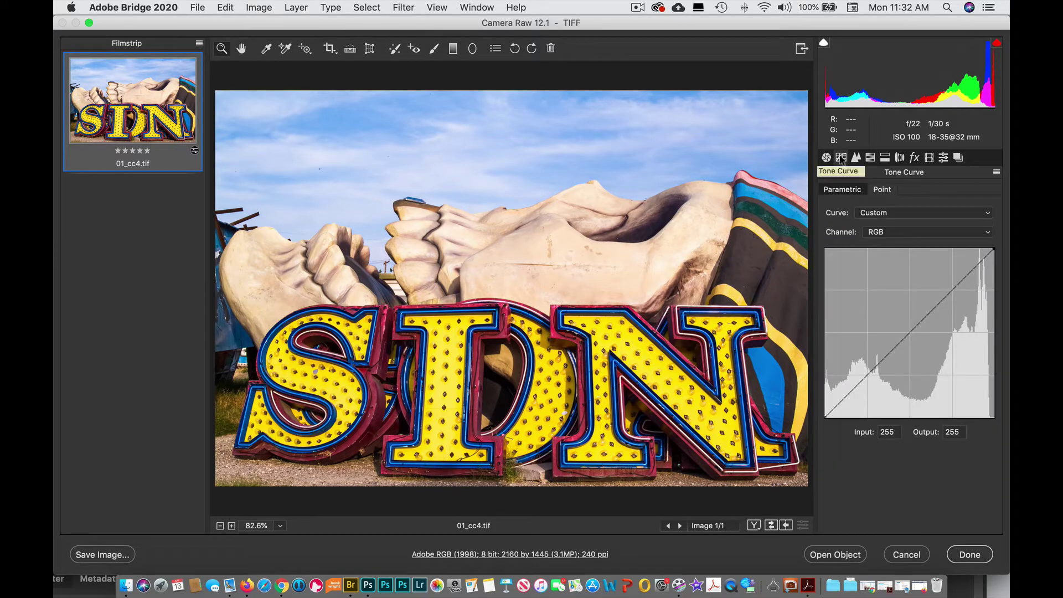
Step: Boost HSL saturation with the Targeted Adjustment tool on the red edging and yellow stripe: Reds +46, Magentas +13, Oranges +11, Yellows +25
{"action": "left_click", "coordinate": [856, 158]}
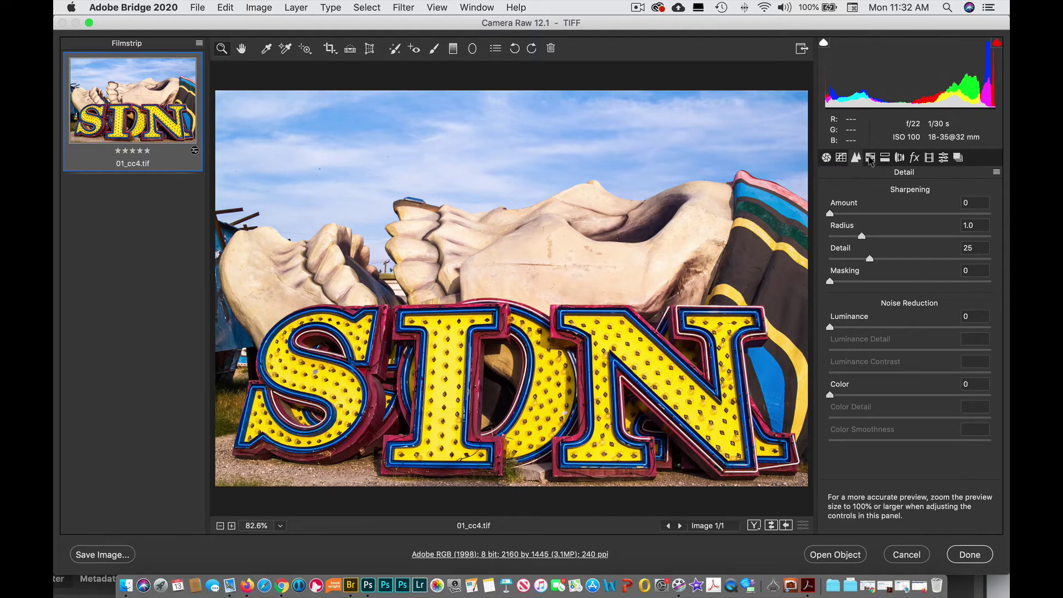
{"action": "left_click", "coordinate": [884, 158]}
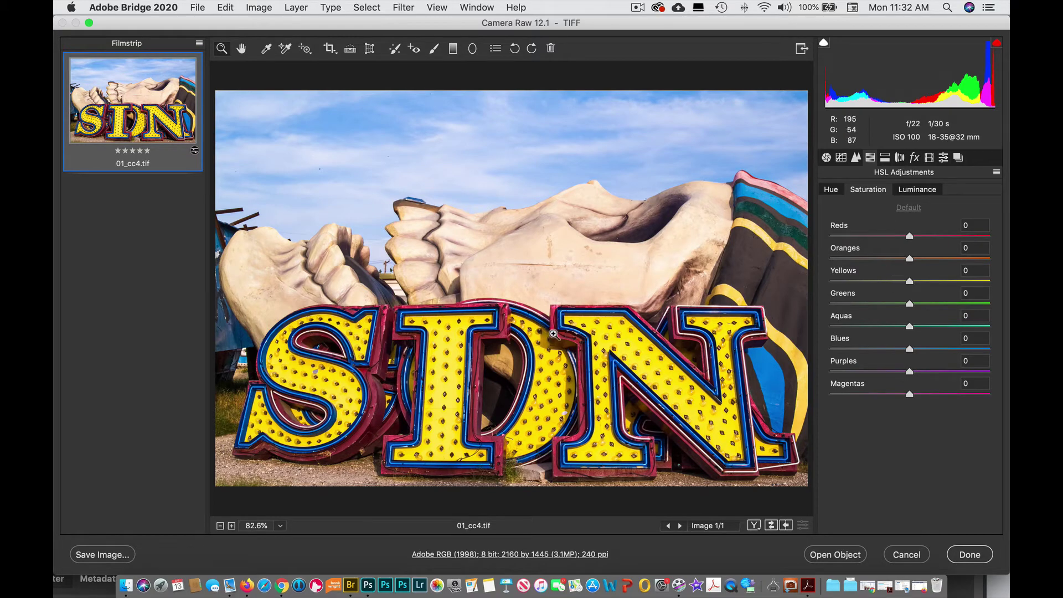
{"action": "left_click", "coordinate": [304, 49]}
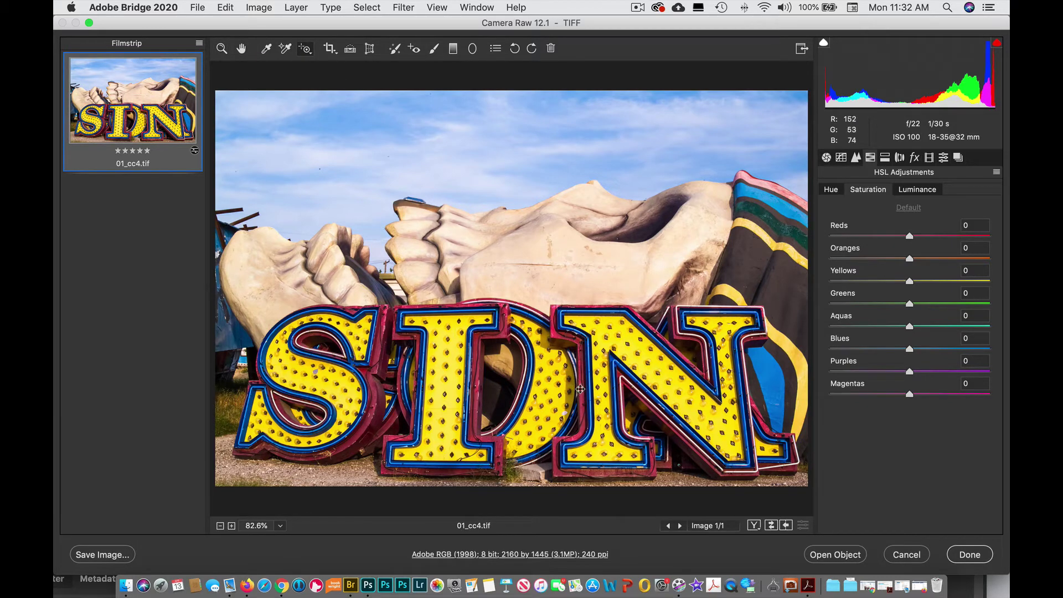
{"action": "left_click_drag", "start_coordinate": [576, 385], "coordinate": [577, 358]}
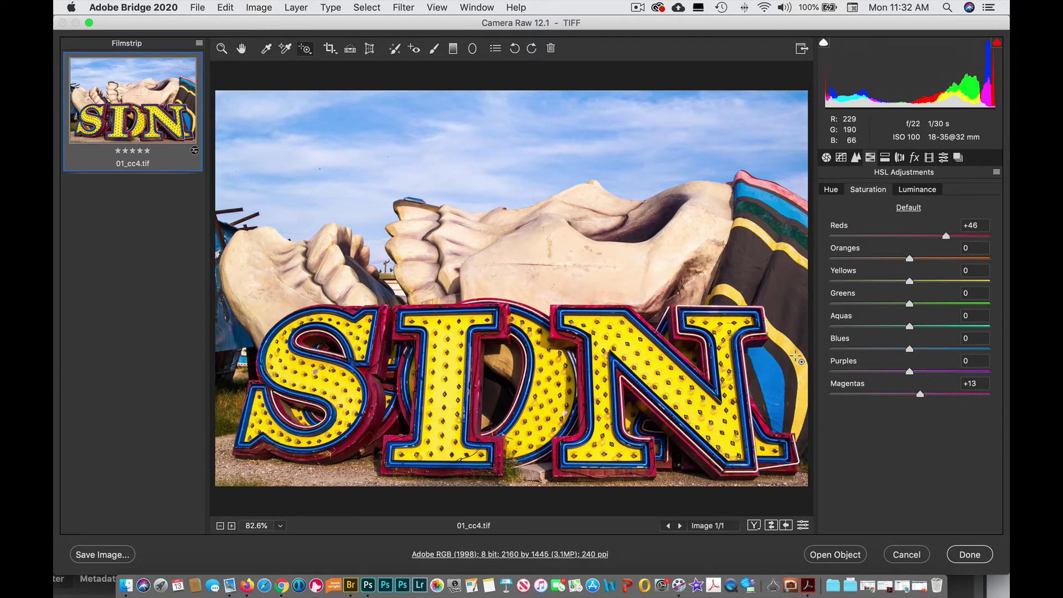
{"action": "mouse_move", "coordinate": [795, 356]}
{"action": "left_mouse_down"}
{"action": "mouse_move", "coordinate": [796, 316]}
{"action": "mouse_move", "coordinate": [801, 376]}
{"action": "mouse_move", "coordinate": [806, 339]}
{"action": "left_mouse_up"}
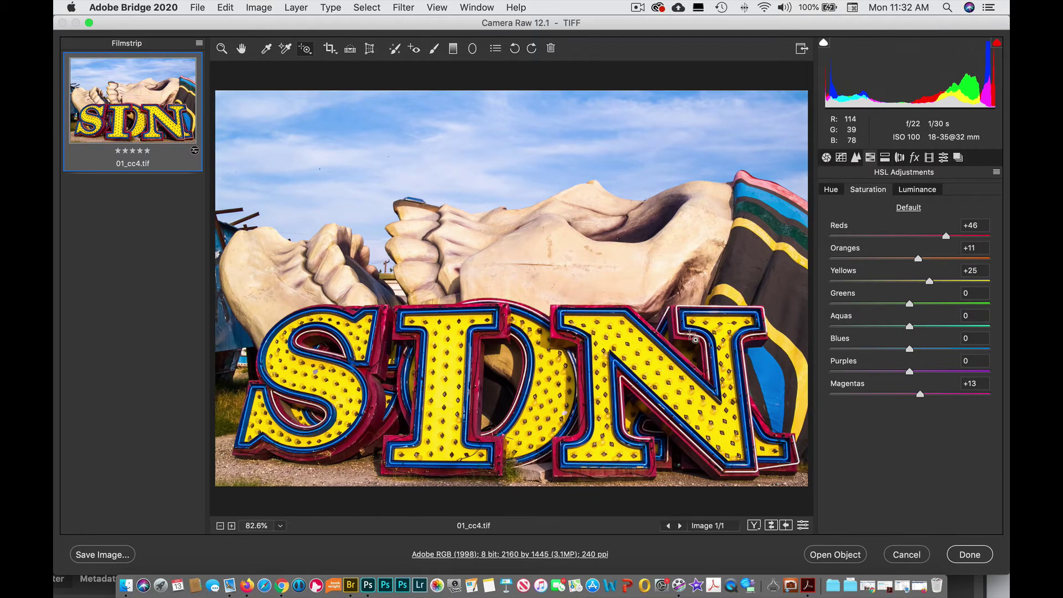
Step: Set the HSL luminance of Yellows to +26 and Blues to -28, and raise the saturation of Blues to +16
{"action": "left_click", "coordinate": [916, 190]}
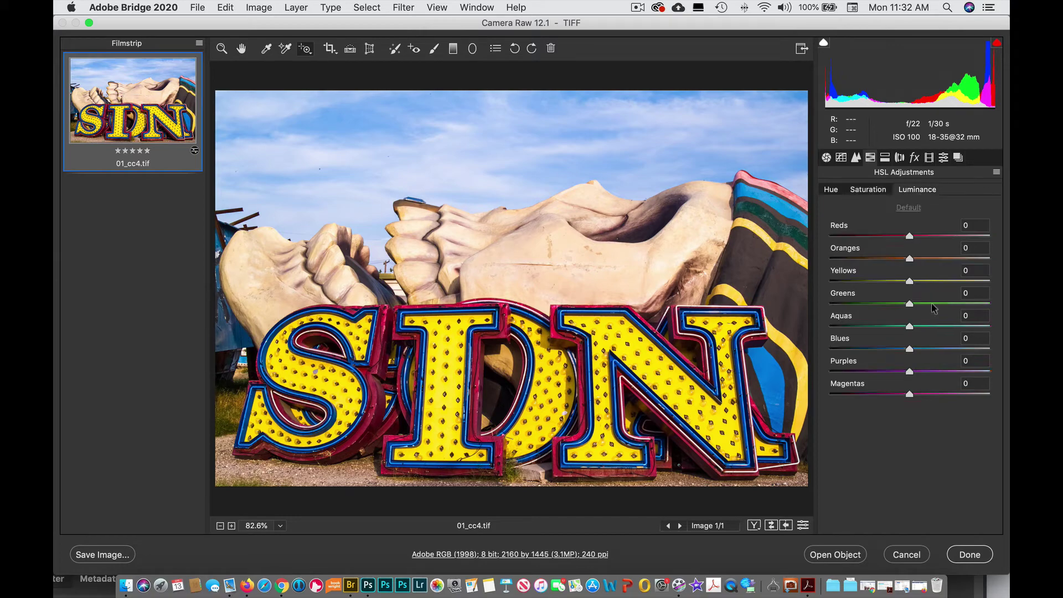
{"action": "left_click_drag", "start_coordinate": [905, 281], "coordinate": [930, 283]}
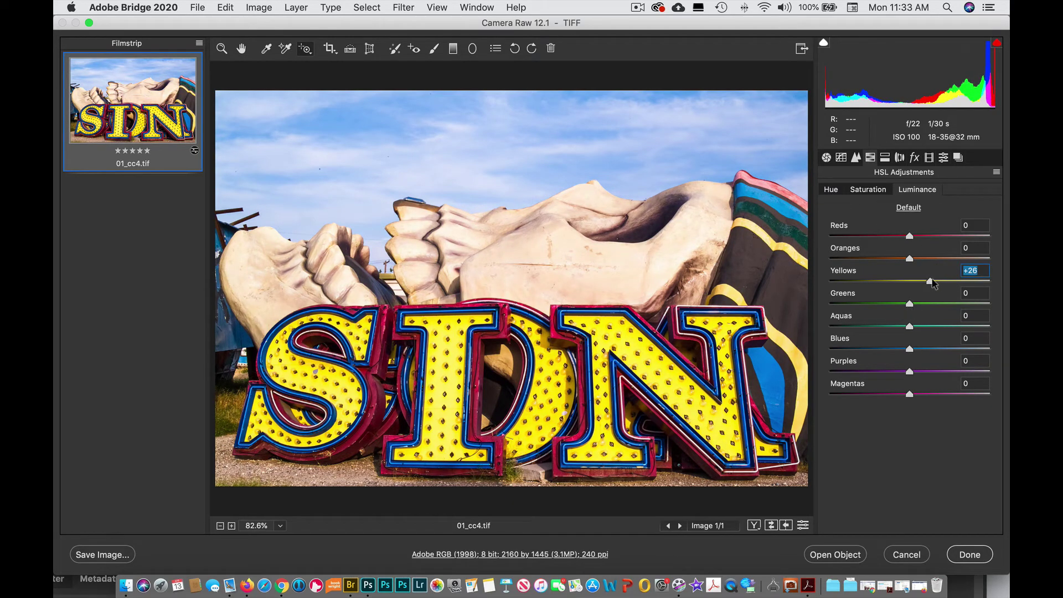
{"action": "left_click", "coordinate": [306, 50]}
{"action": "left_click_drag", "start_coordinate": [909, 348], "coordinate": [884, 350]}
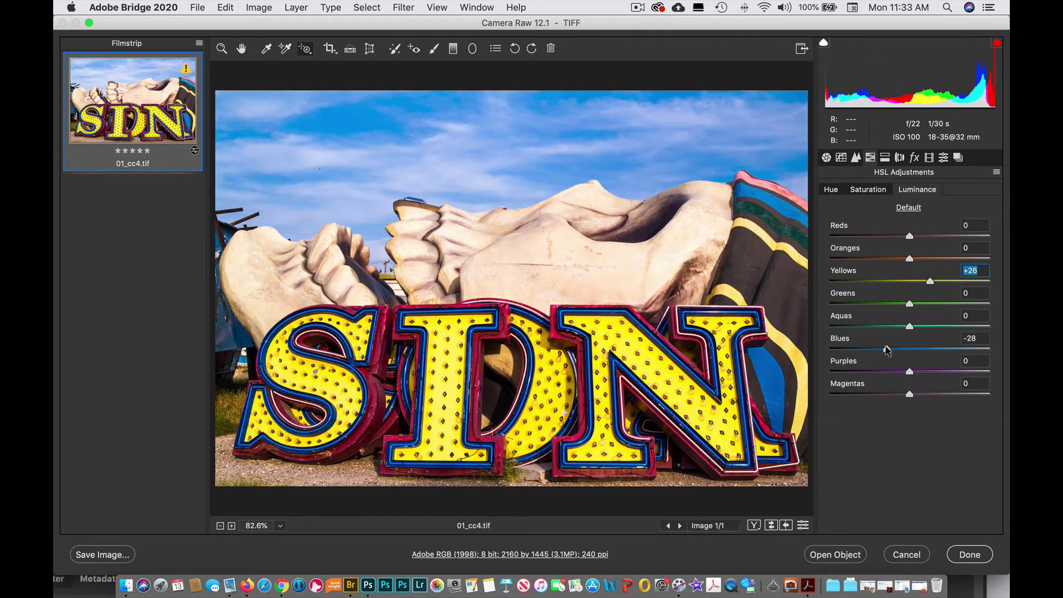
{"action": "left_click_drag", "start_coordinate": [886, 349], "coordinate": [920, 349]}
{"action": "left_click", "coordinate": [867, 189]}
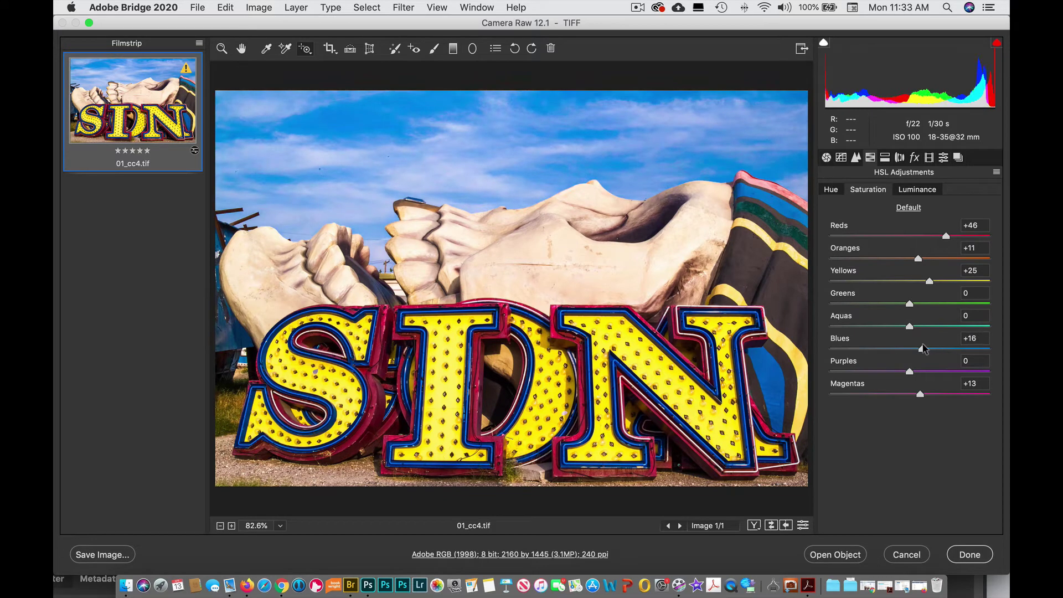
Step: Try shifting the HSL hue of Blues to +100 and reset it to 0
{"action": "left_click", "coordinate": [830, 191]}
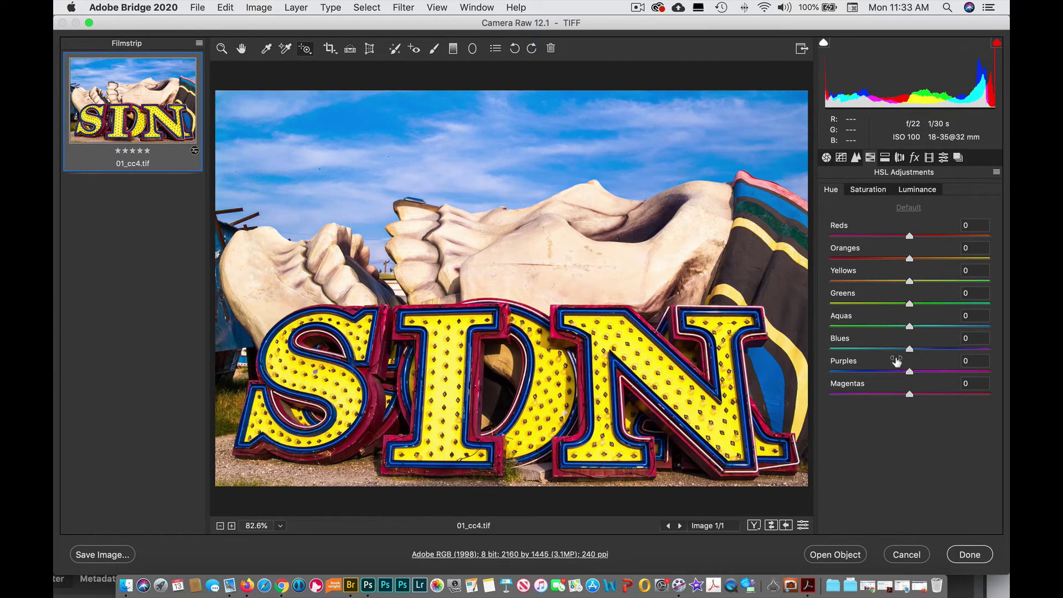
{"action": "left_click_drag", "start_coordinate": [909, 350], "coordinate": [1006, 346]}
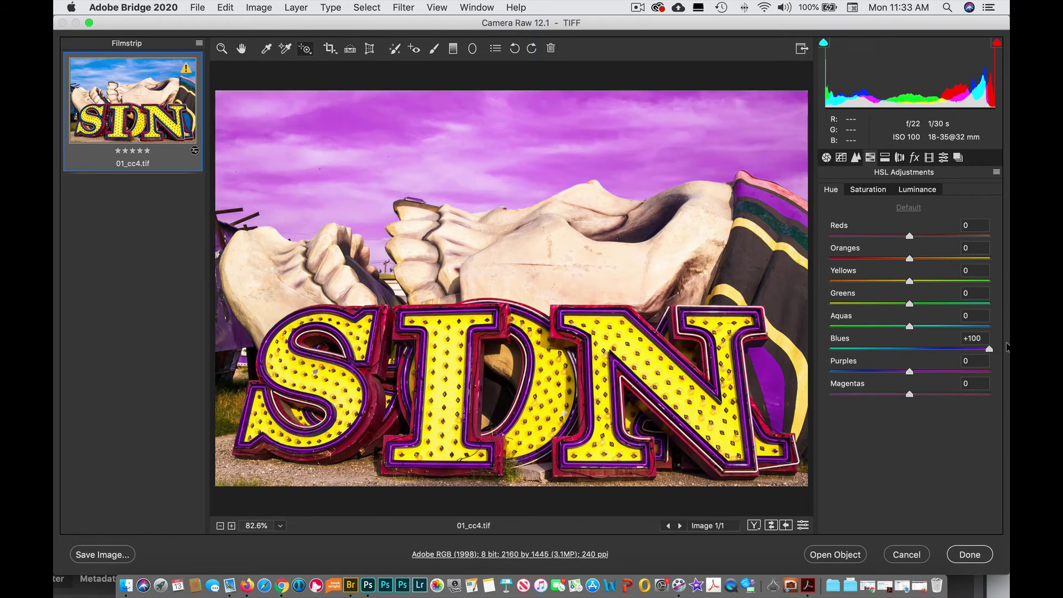
{"action": "double_click", "coordinate": [989, 348]}
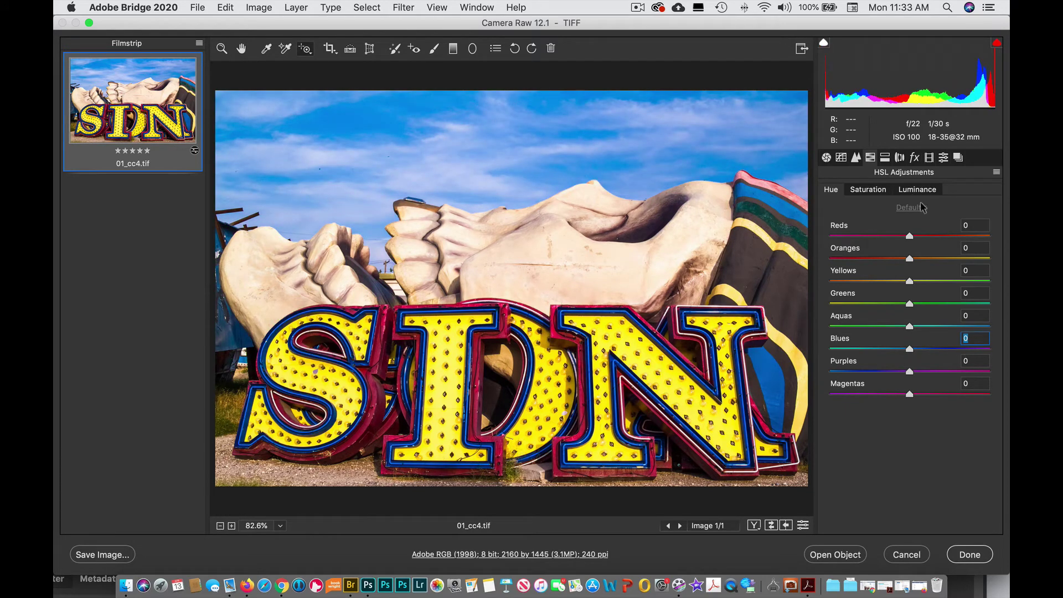
Step: Try Split Toning the highlights with hues 252 and 36 at saturation 50, and reset both highlight values to 0
{"action": "left_click", "coordinate": [884, 160]}
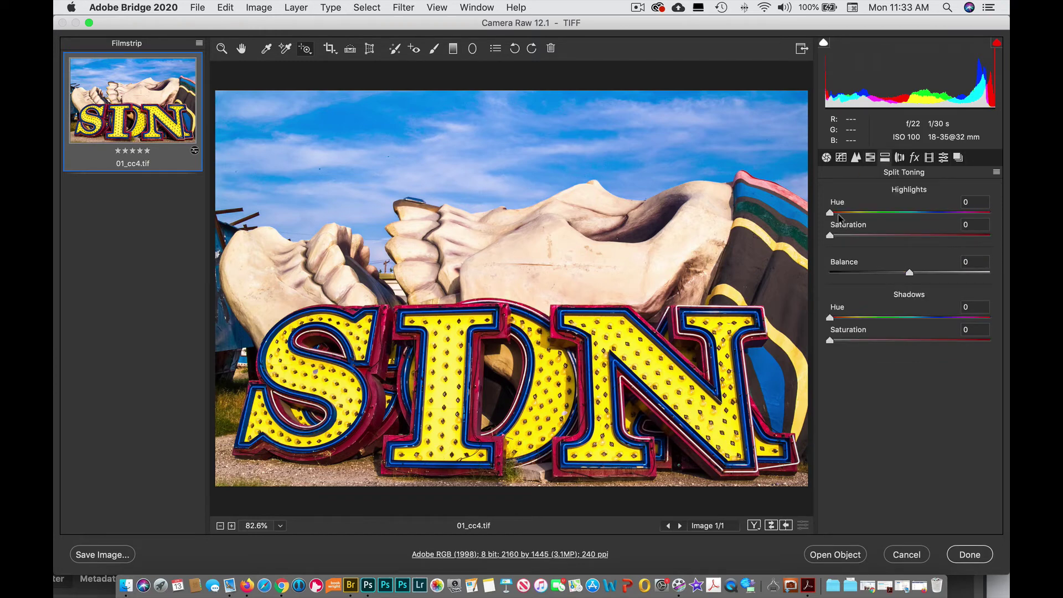
{"action": "left_click_drag", "start_coordinate": [830, 215], "coordinate": [911, 220]}
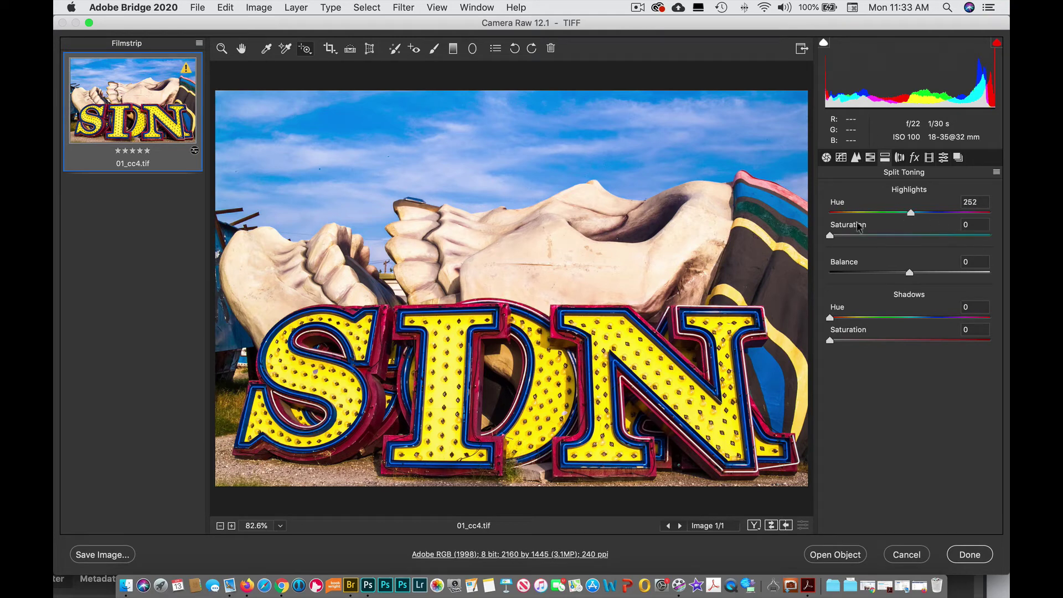
{"action": "left_click_drag", "start_coordinate": [852, 237], "coordinate": [845, 216]}
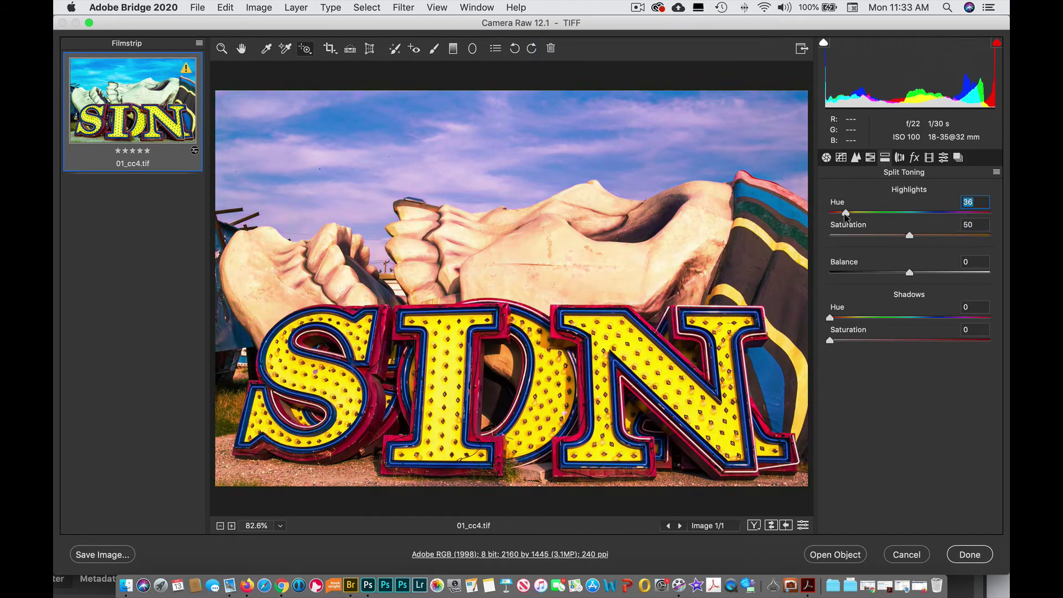
{"action": "double_click", "coordinate": [845, 215]}
{"action": "left_click", "coordinate": [910, 237]}
{"action": "double_click", "coordinate": [910, 238]}
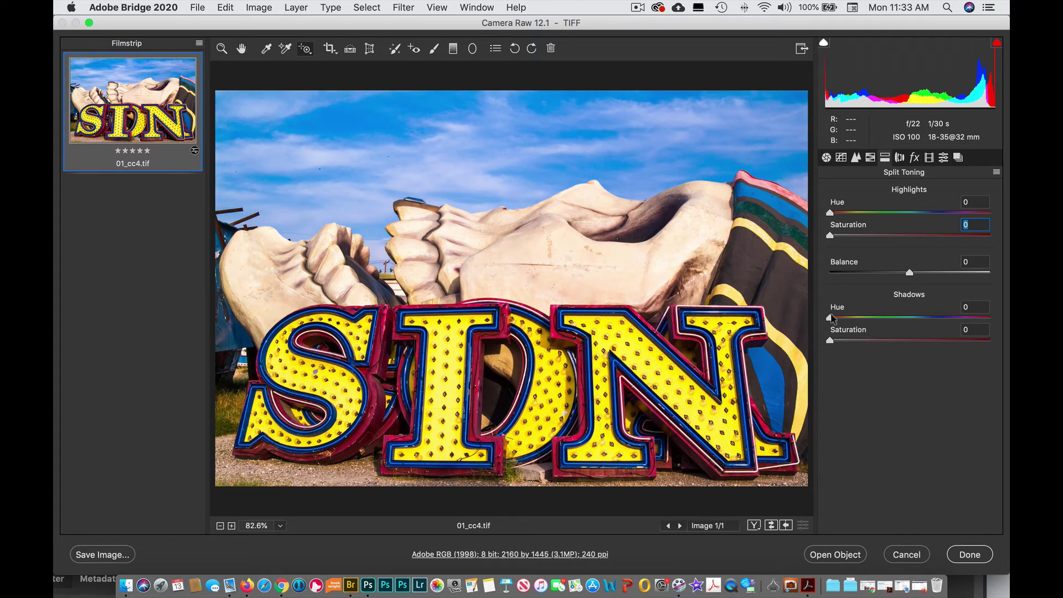
Step: Try Split Toning with shadows at hue 231 and saturation 85, and highlights at hue 116 and saturation 67
{"action": "left_click_drag", "start_coordinate": [829, 320], "coordinate": [932, 319]}
{"action": "left_click_drag", "start_coordinate": [829, 340], "coordinate": [932, 319]}
{"action": "left_click_drag", "start_coordinate": [829, 212], "coordinate": [881, 212]}
{"action": "left_click_drag", "start_coordinate": [829, 234], "coordinate": [936, 235]}
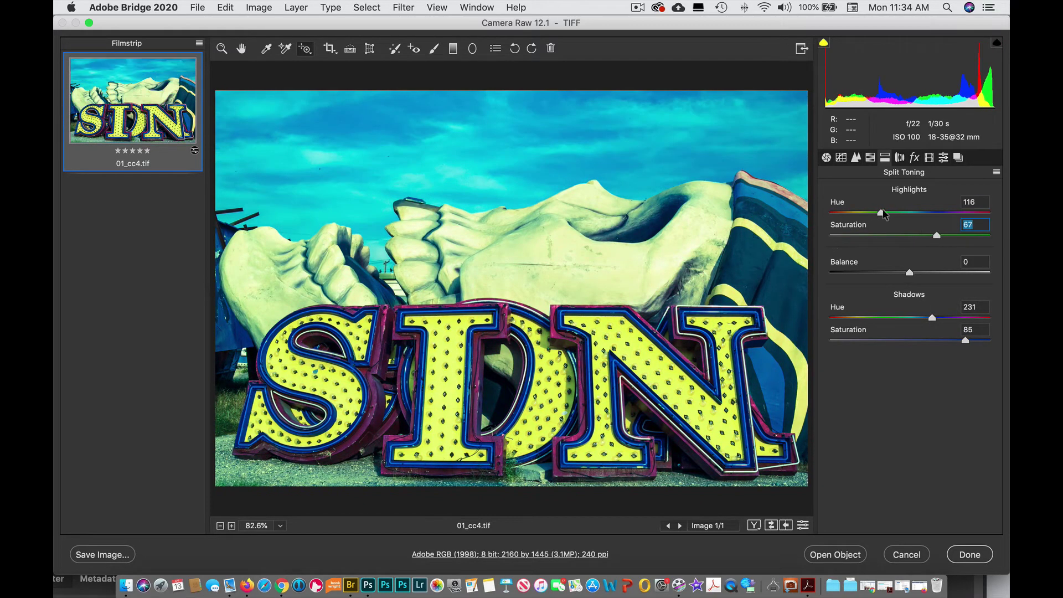
Step: Adjust the Split Toning to highlights hue 42, saturation 68 and shadows hue 237, saturation 80, with Balance at +15
{"action": "left_click_drag", "start_coordinate": [880, 212], "coordinate": [848, 213]}
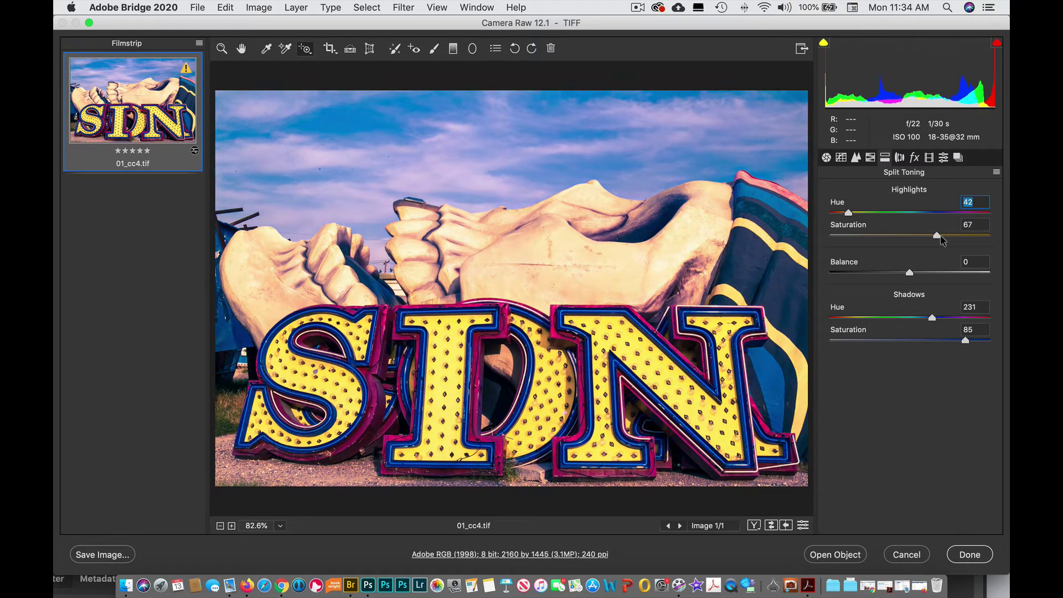
{"action": "left_click", "coordinate": [937, 235]}
{"action": "left_click_drag", "start_coordinate": [932, 319], "coordinate": [956, 341]}
{"action": "mouse_move", "coordinate": [901, 274]}
{"action": "left_mouse_down"}
{"action": "mouse_move", "coordinate": [864, 273]}
{"action": "mouse_move", "coordinate": [934, 275]}
{"action": "mouse_move", "coordinate": [922, 274]}
{"action": "left_mouse_up"}
Step: Reset the Split Toning hue and saturation to 0 for both highlights and shadows
{"action": "double_click", "coordinate": [848, 213]}
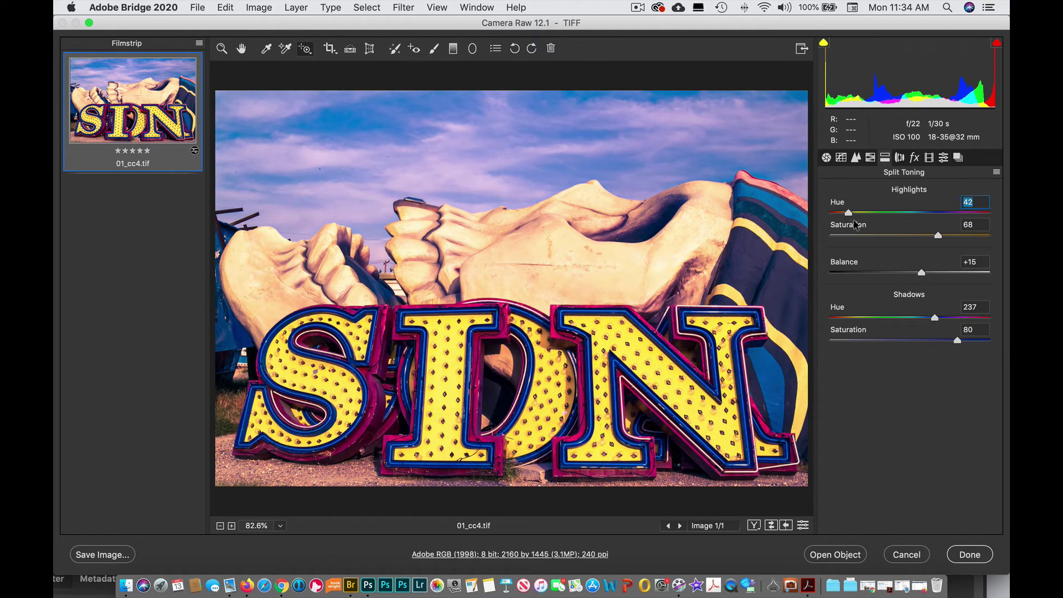
{"action": "double_click", "coordinate": [937, 236]}
{"action": "double_click", "coordinate": [934, 317]}
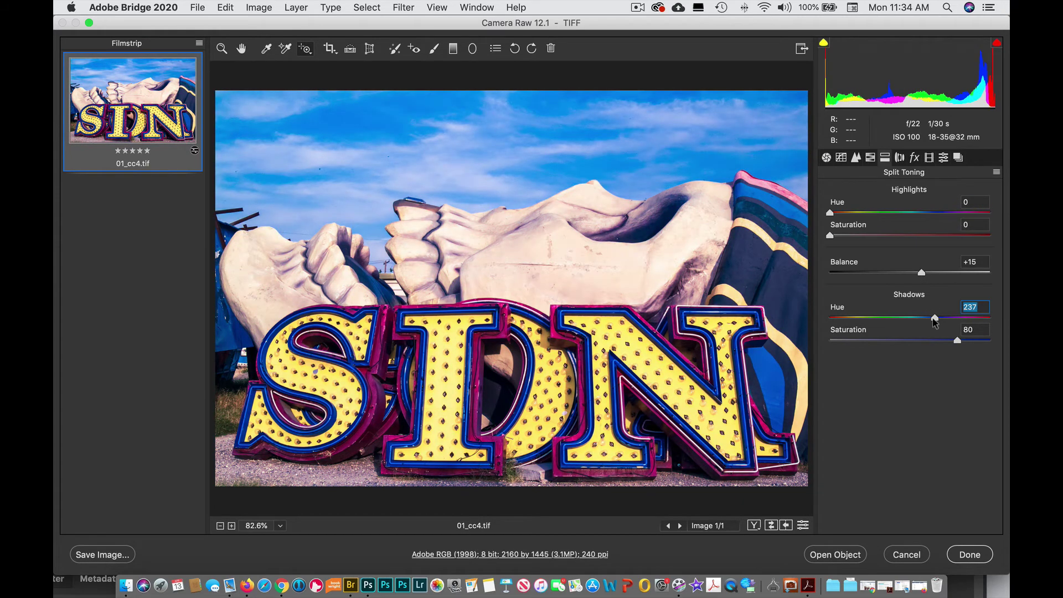
{"action": "double_click", "coordinate": [956, 341]}
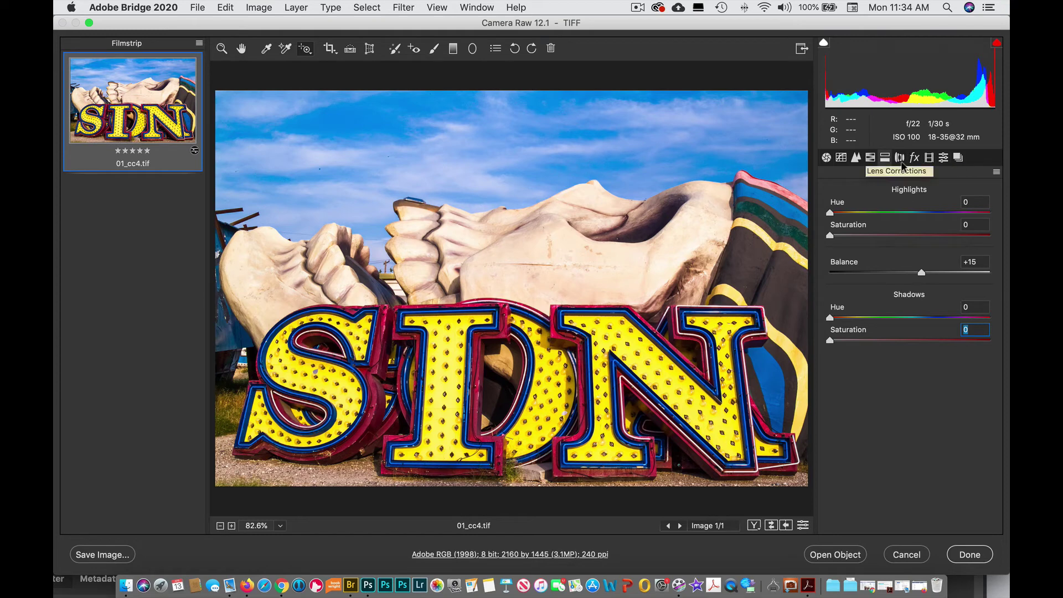
Step: Try Remove Chromatic Aberration and Enable Profile Corrections in Lens Corrections, and turn both off again
{"action": "left_click", "coordinate": [899, 158]}
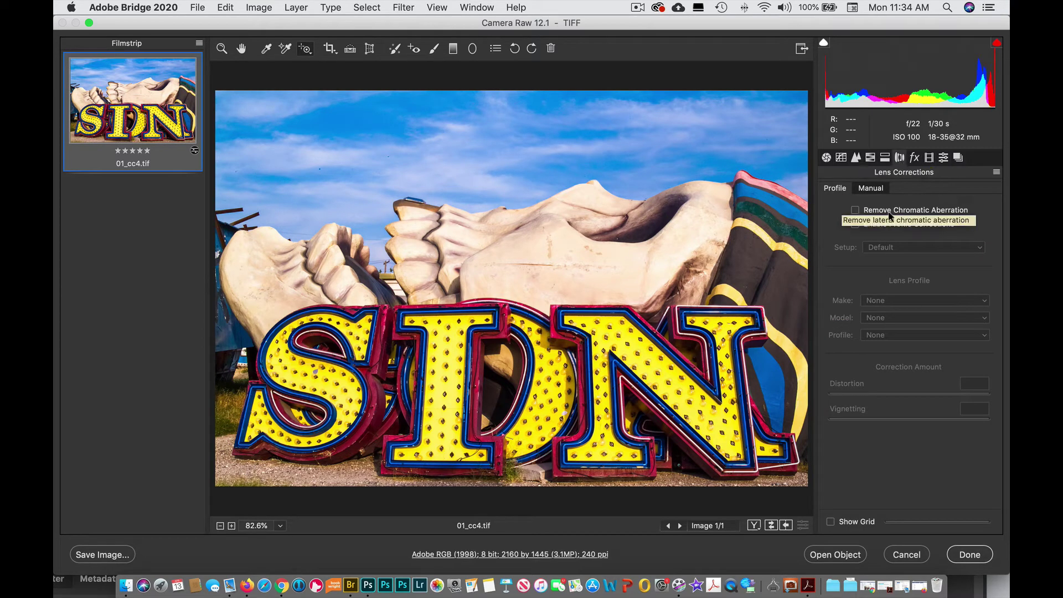
{"action": "left_click", "coordinate": [854, 210]}
{"action": "left_click", "coordinate": [855, 224]}
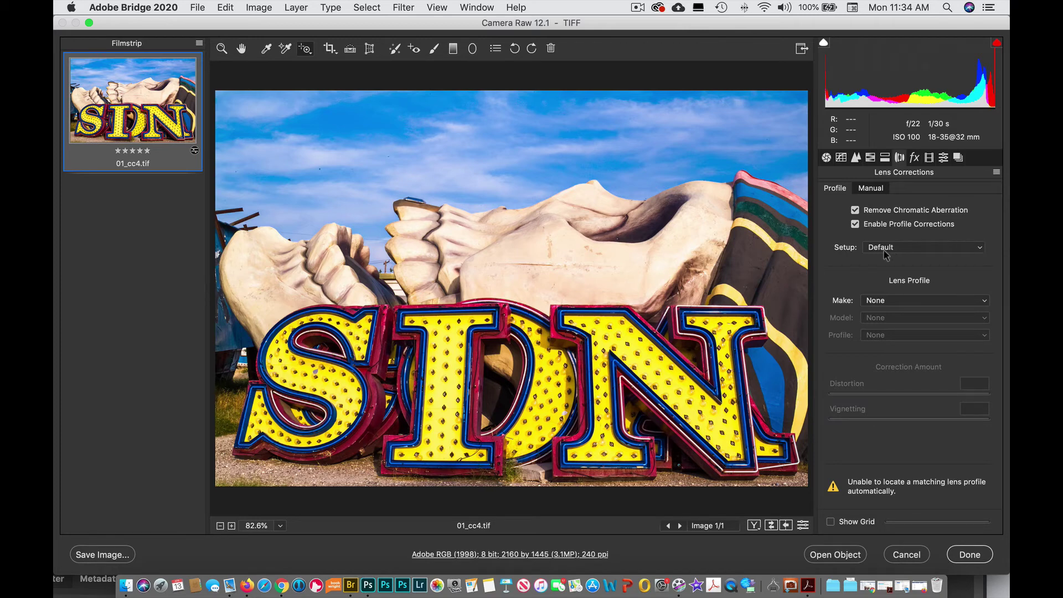
{"action": "left_click", "coordinate": [854, 223]}
{"action": "left_click", "coordinate": [855, 209]}
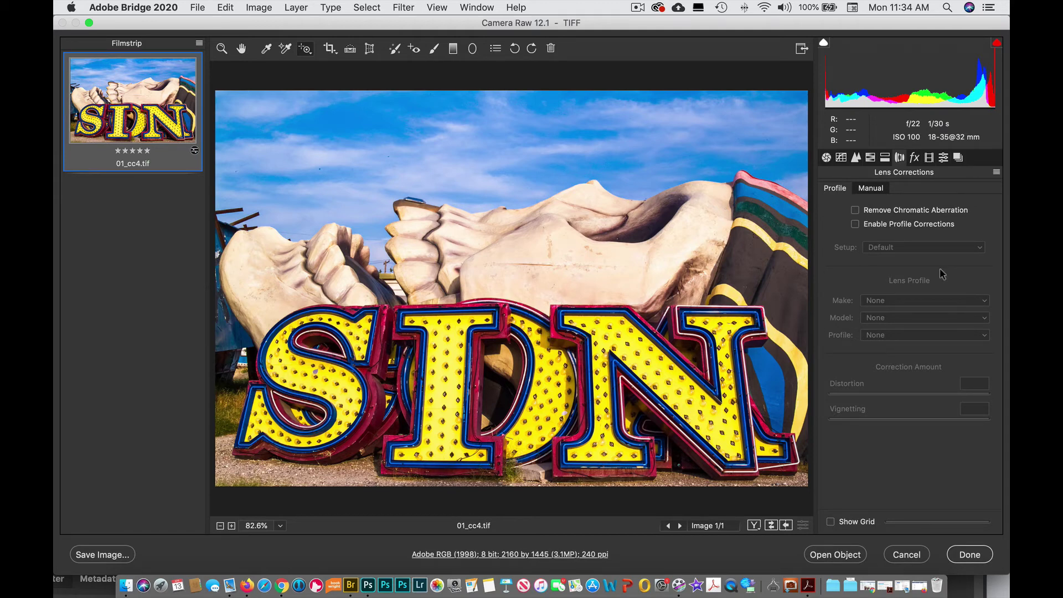
Step: Add film grain to the photo with Amount 18 and Size 55
{"action": "left_click", "coordinate": [915, 158]}
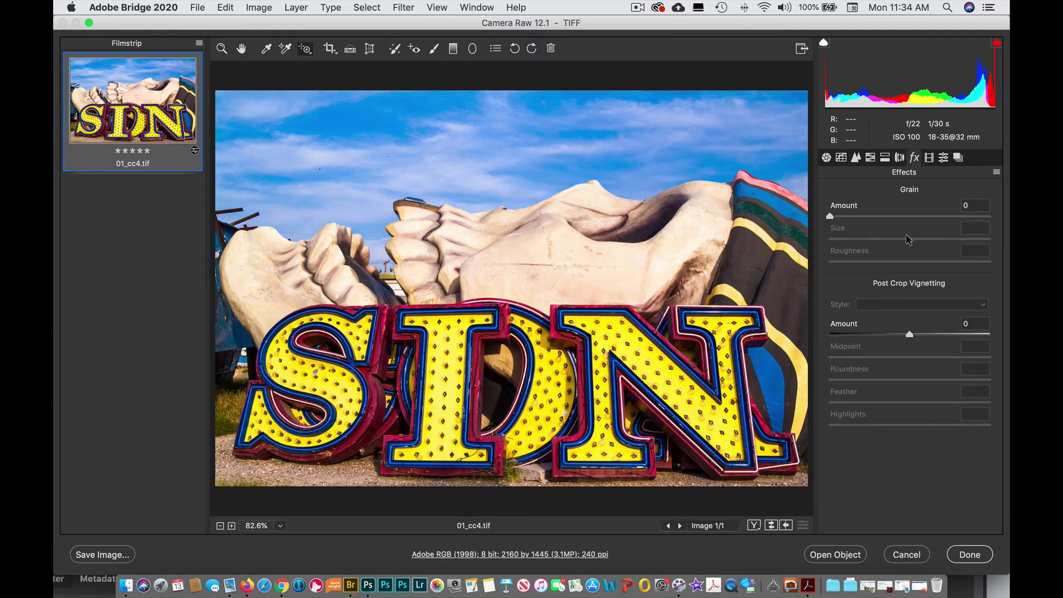
{"action": "left_click_drag", "start_coordinate": [829, 216], "coordinate": [858, 216]}
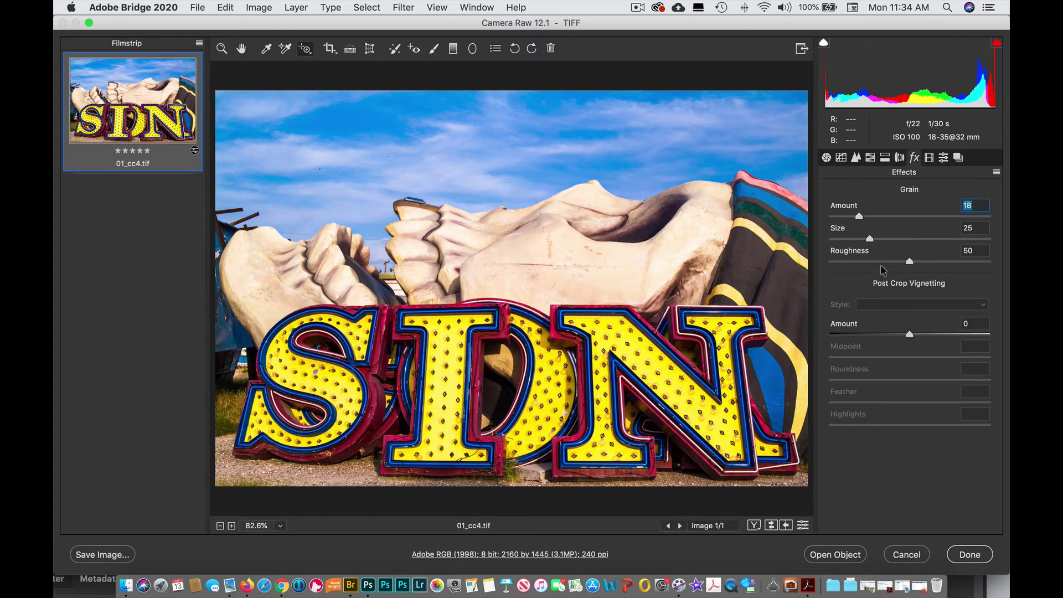
{"action": "mouse_move", "coordinate": [935, 241]}
{"action": "left_mouse_down"}
{"action": "mouse_move", "coordinate": [889, 243]}
{"action": "mouse_move", "coordinate": [917, 242]}
{"action": "left_mouse_up"}
Step: Examine the grain up close at up to 600% and at 200% around the skeletal hand and sky
{"action": "left_click", "coordinate": [232, 525]}
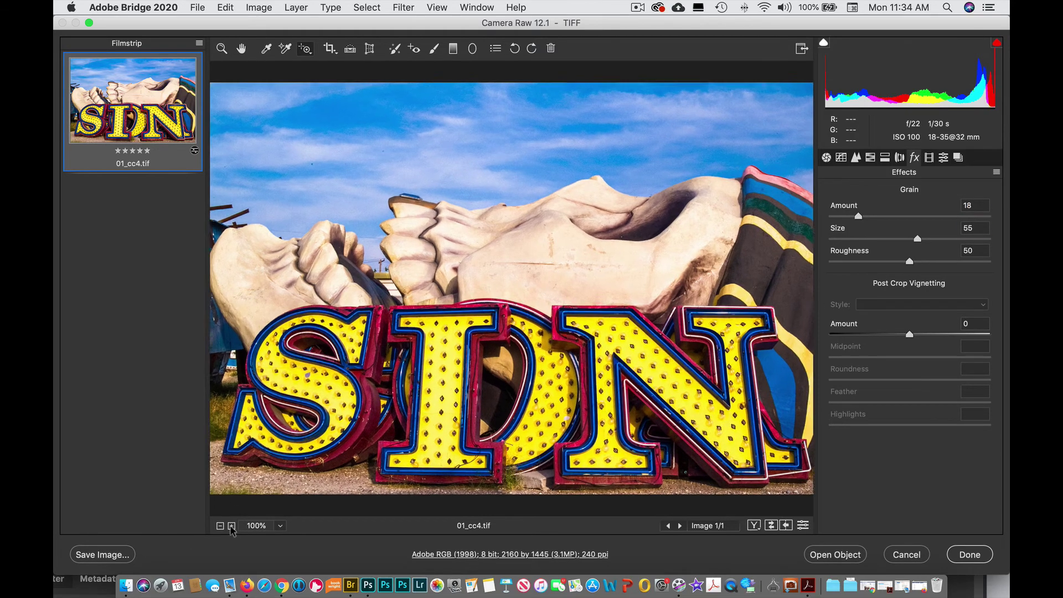
{"action": "left_click", "coordinate": [232, 526]}
{"action": "left_click", "coordinate": [232, 525]}
{"action": "left_click", "coordinate": [232, 526]}
{"action": "left_click", "coordinate": [232, 526]}
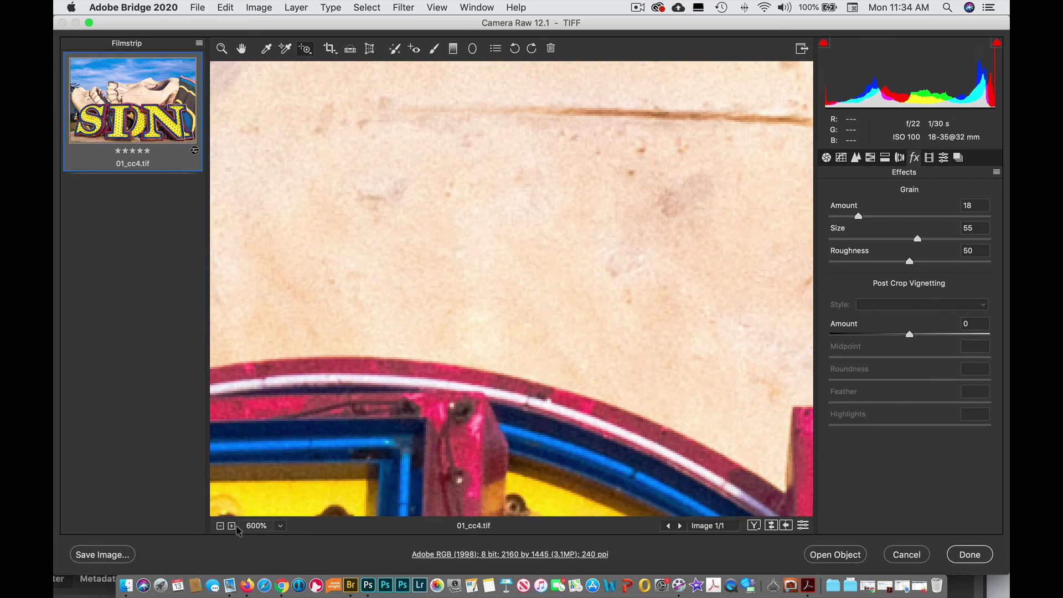
{"action": "left_click", "coordinate": [220, 525]}
{"action": "left_click", "coordinate": [220, 525]}
{"action": "left_click", "coordinate": [220, 526]}
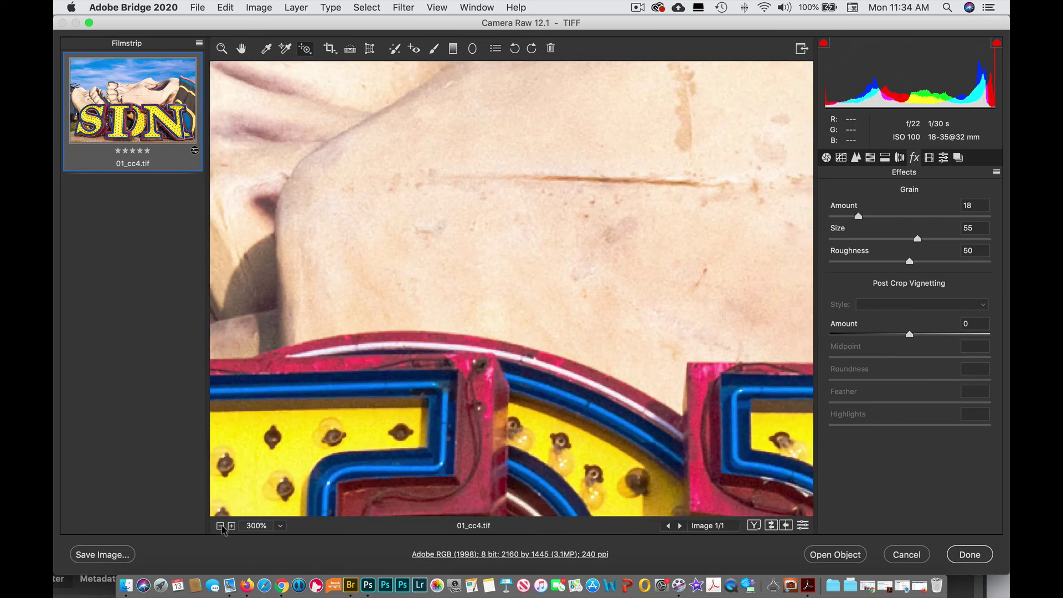
{"action": "left_click", "coordinate": [220, 526]}
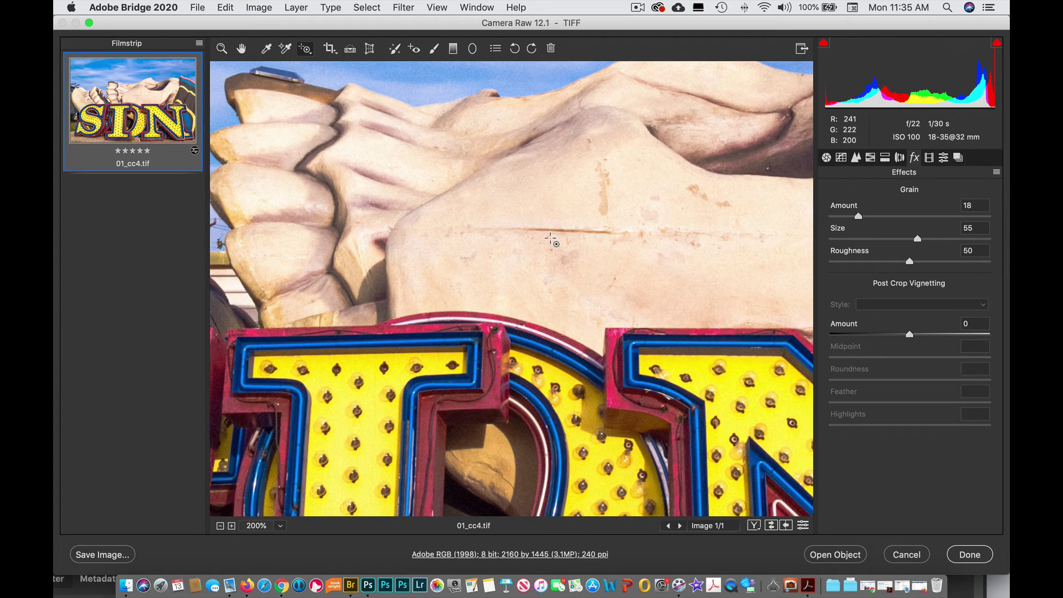
{"action": "left_click_drag", "start_coordinate": [538, 230], "coordinate": [606, 338]}
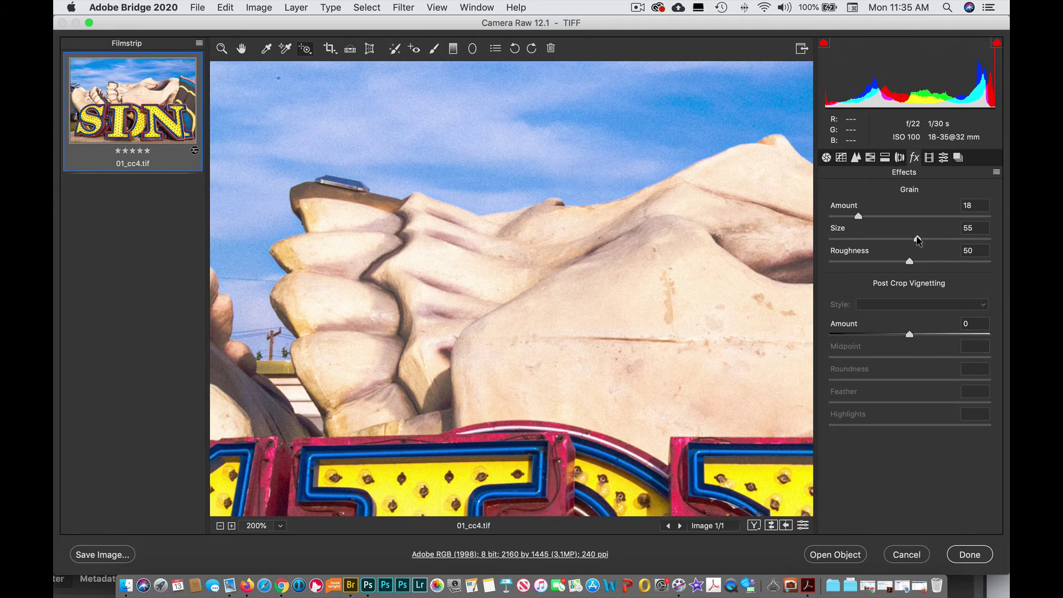
Step: Refine the film grain by setting its Size to 27 and Roughness to 60
{"action": "left_click_drag", "start_coordinate": [918, 240], "coordinate": [934, 264]}
{"action": "left_click_drag", "start_coordinate": [881, 216], "coordinate": [873, 240]}
{"action": "left_click_drag", "start_coordinate": [932, 262], "coordinate": [925, 262]}
Step: Compare the photo at 100% and smaller zoom levels, finishing with the whole image fitted in view
{"action": "key", "text": "super+0"}
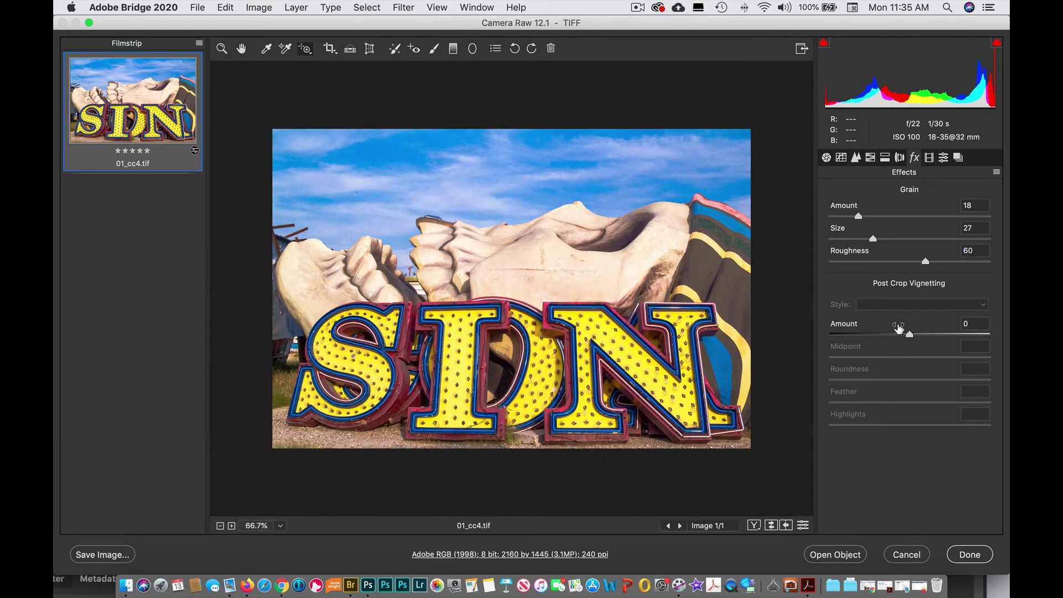
{"action": "key", "text": "super+alt+0"}
{"action": "key", "text": "super+minus"}
{"action": "key", "text": "super+0"}
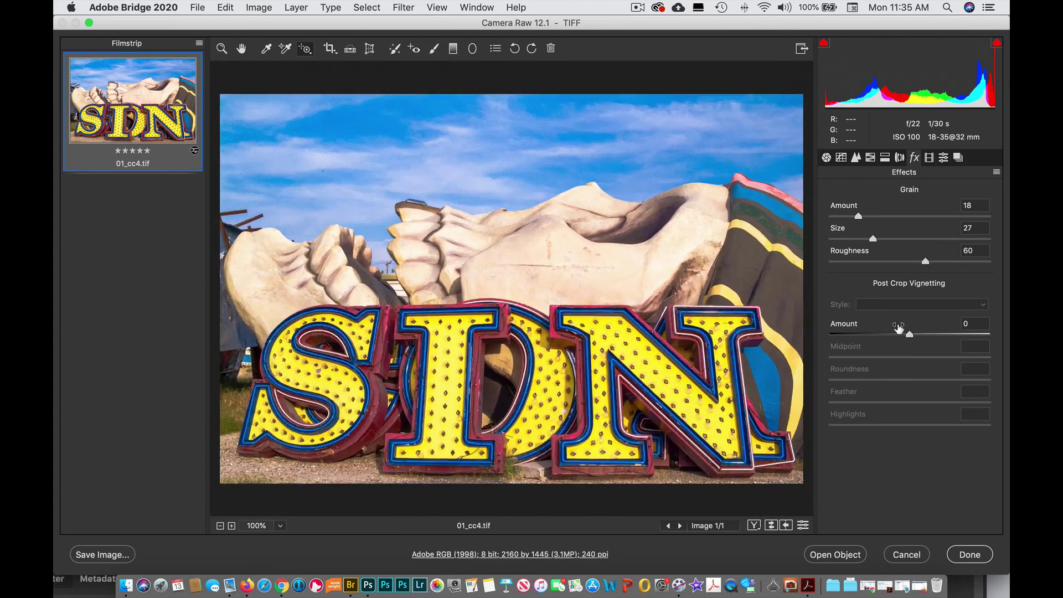
{"action": "key", "text": "super+plus"}
{"action": "key", "text": "super+0"}
{"action": "key", "text": "super+alt+0"}
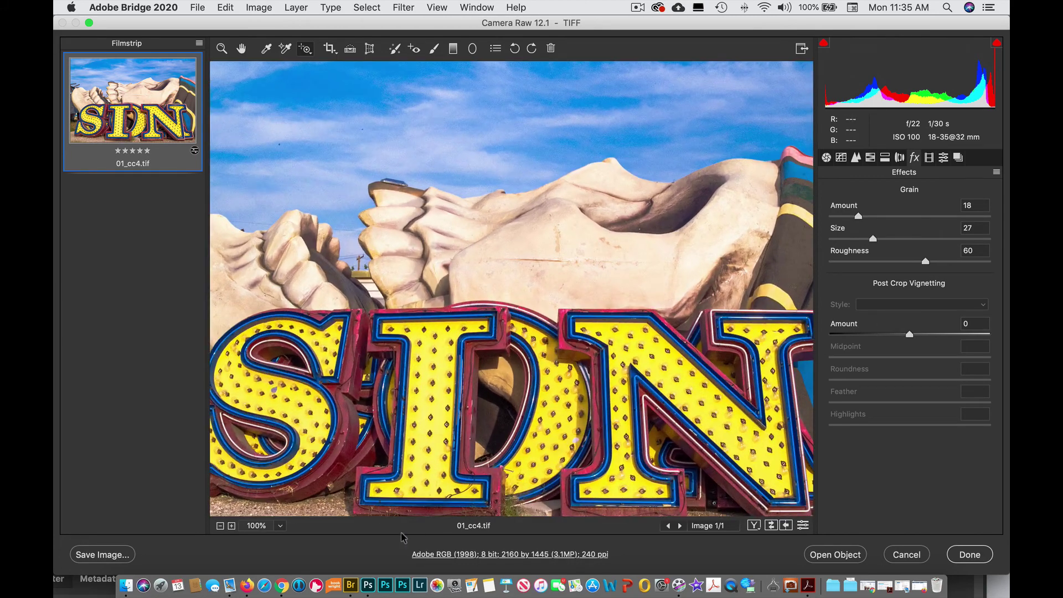
{"action": "left_click", "coordinate": [280, 525]}
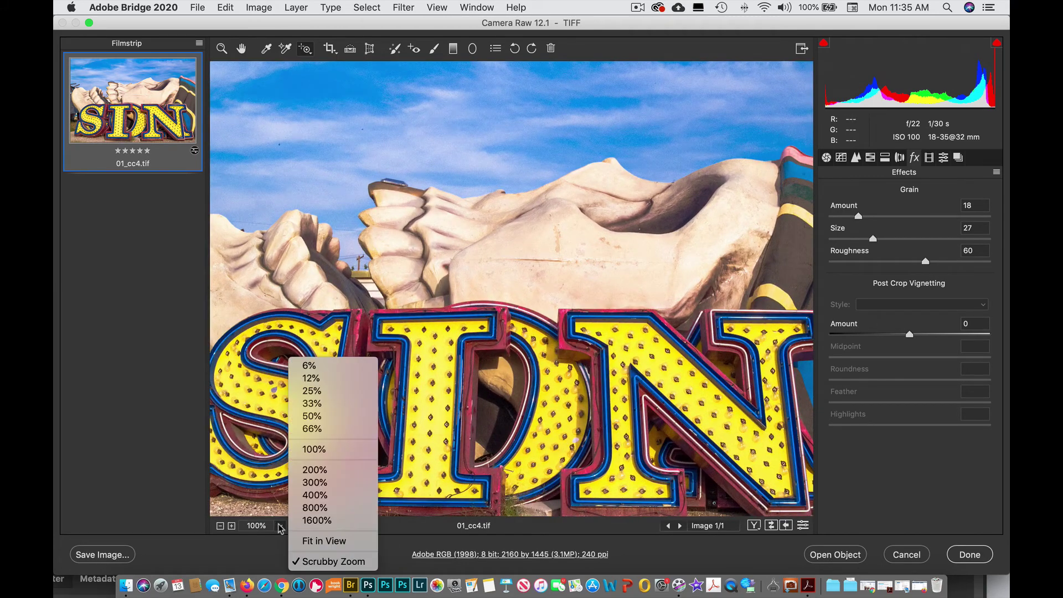
{"action": "left_click", "coordinate": [318, 541]}
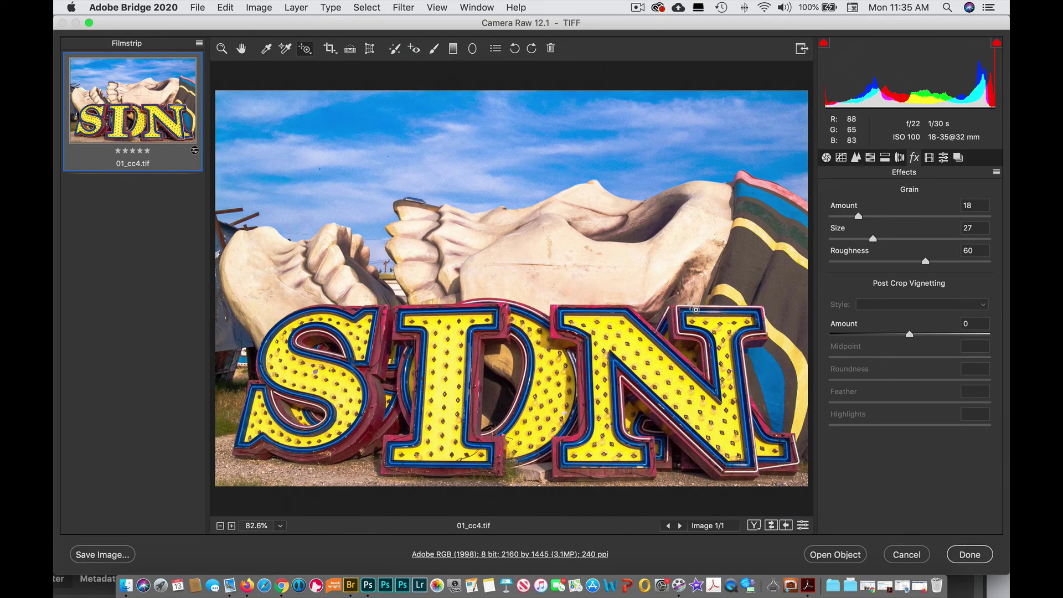
Step: Add a Highlight Priority post-crop vignette with Amount -28, Midpoint 58, Roundness -36, Feather 81 and Highlights 53
{"action": "left_click_drag", "start_coordinate": [909, 334], "coordinate": [973, 402]}
{"action": "left_click_drag", "start_coordinate": [844, 425], "coordinate": [913, 424]}
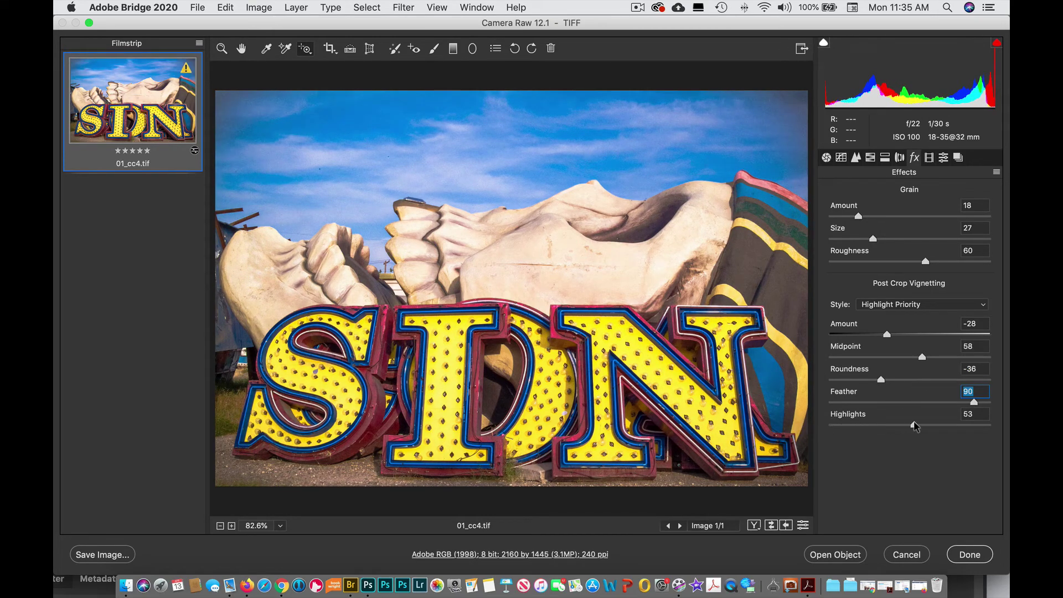
{"action": "left_click_drag", "start_coordinate": [968, 404], "coordinate": [955, 404]}
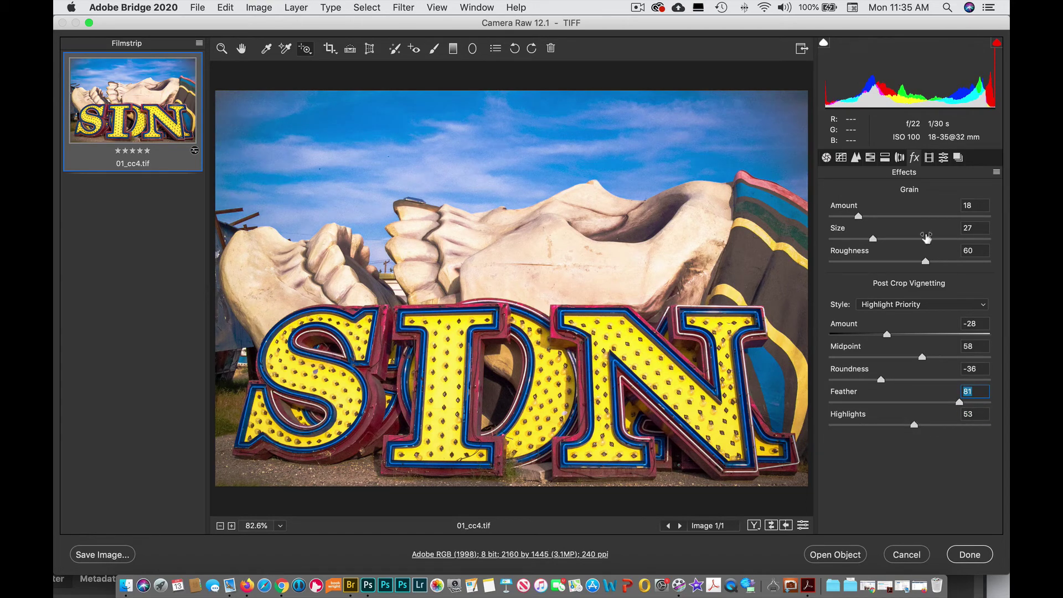
Step: Review the Calibration process versions, the available presets and the snapshots, and return to the Basic adjustments
{"action": "left_click", "coordinate": [929, 158]}
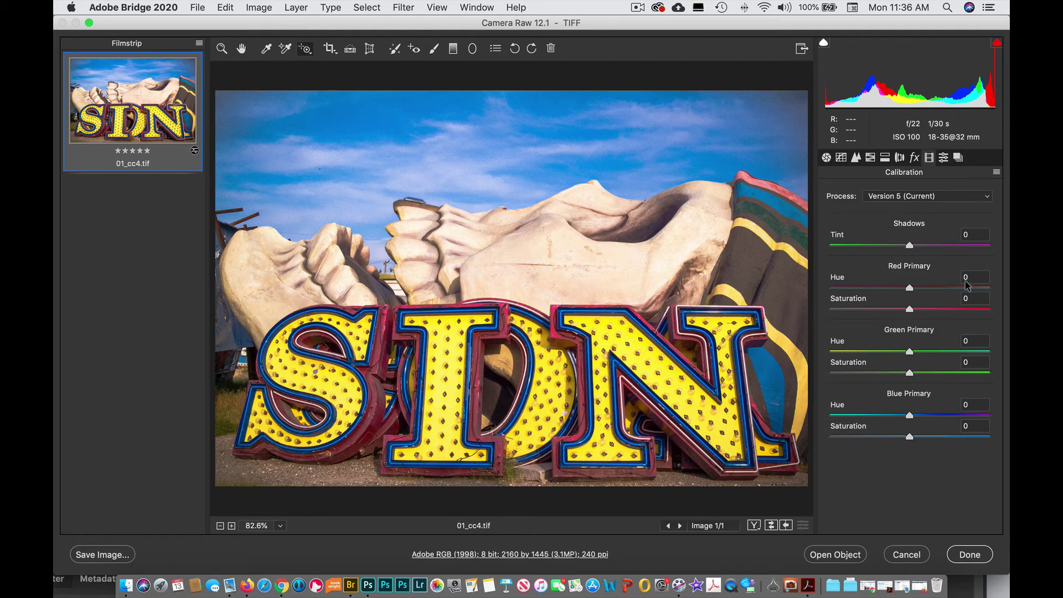
{"action": "left_click", "coordinate": [946, 198]}
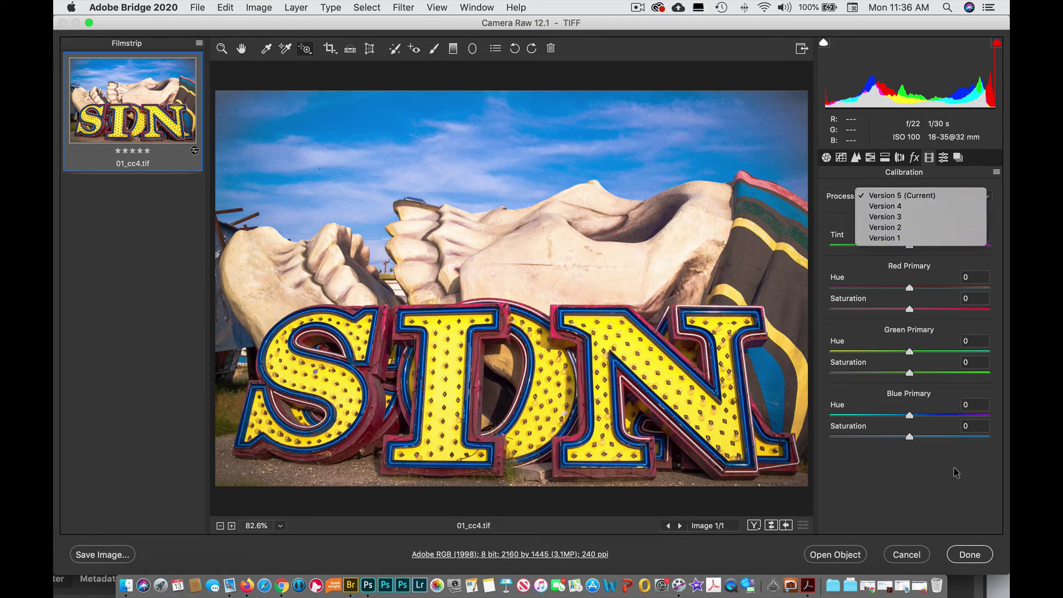
{"action": "left_click", "coordinate": [990, 216]}
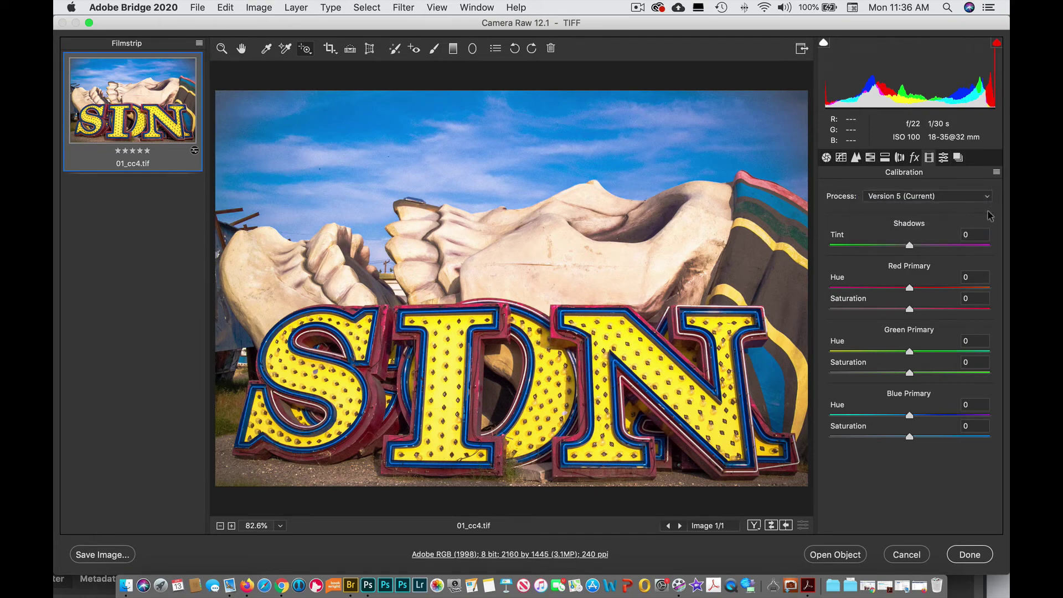
{"action": "left_click", "coordinate": [944, 159]}
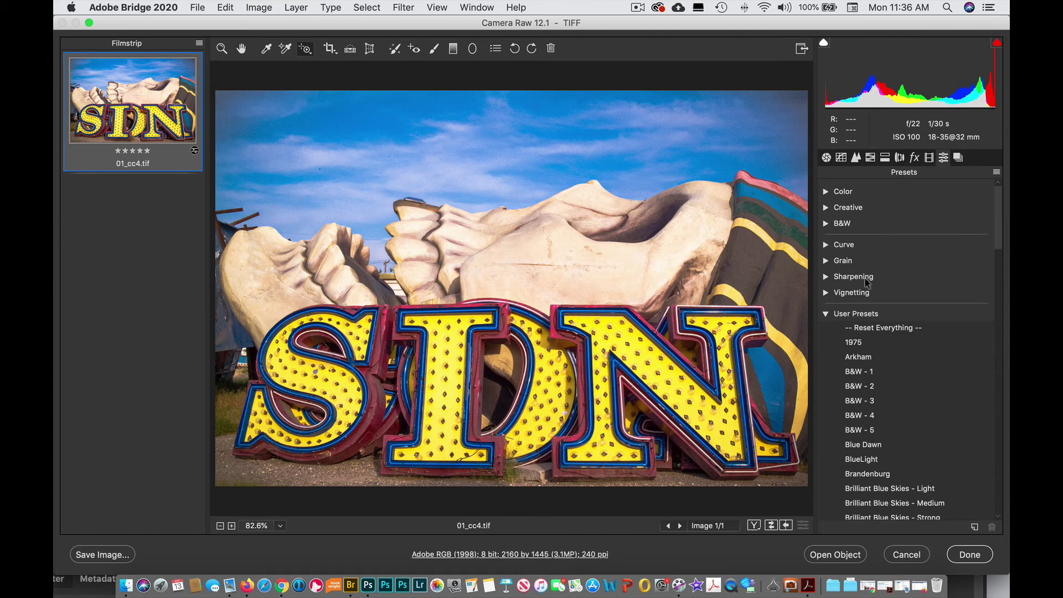
{"action": "scroll", "coordinate": [891, 348], "scroll_direction": "down", "scroll_amount": 5}
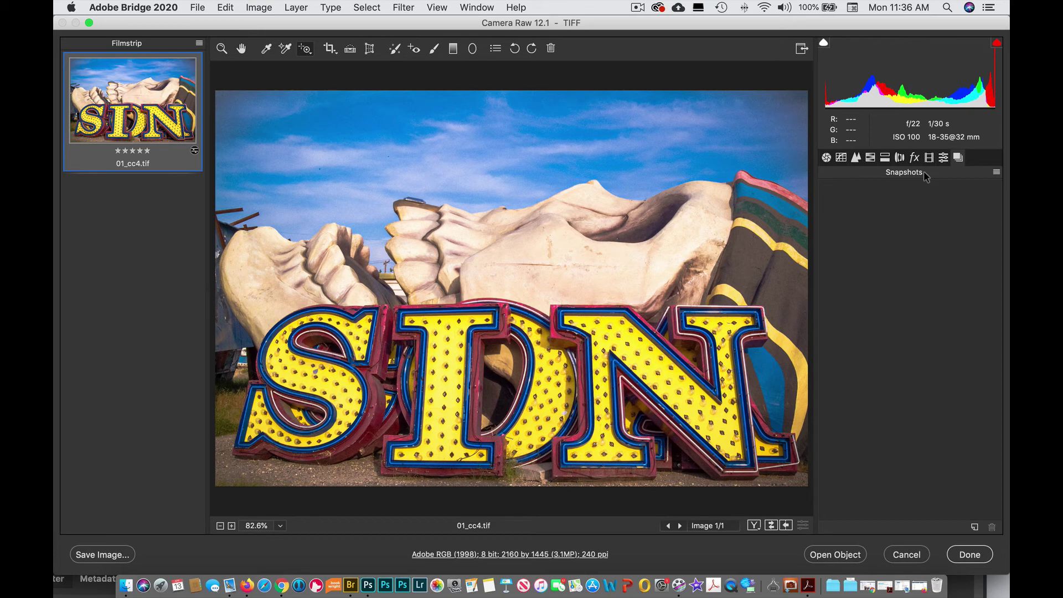
{"action": "left_click", "coordinate": [825, 157]}
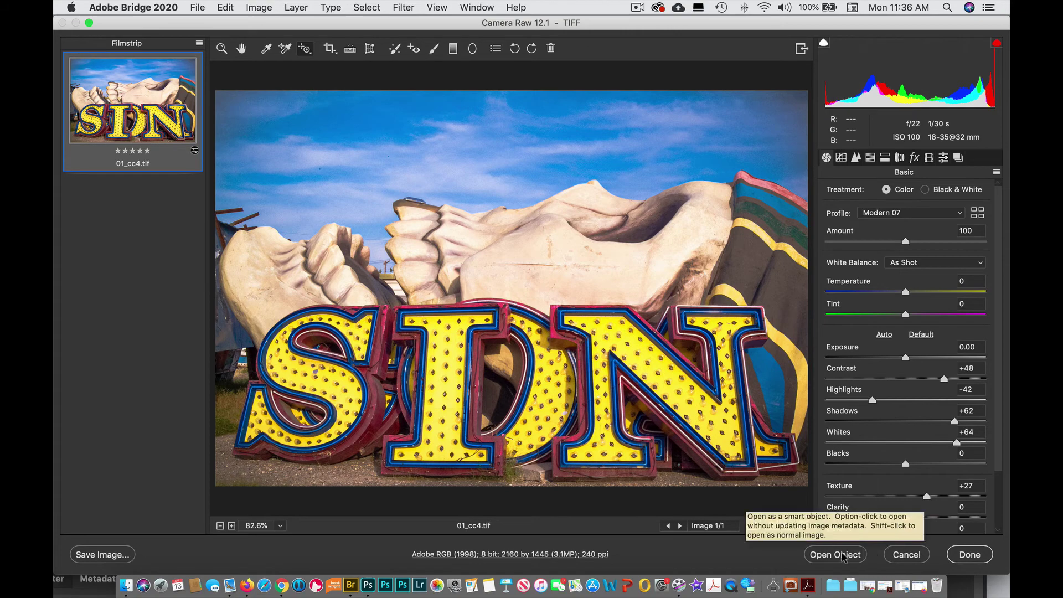
Step: Save a Digital Negative copy of the photo as 01_cc4.dng in the same location
{"action": "left_click", "coordinate": [107, 556]}
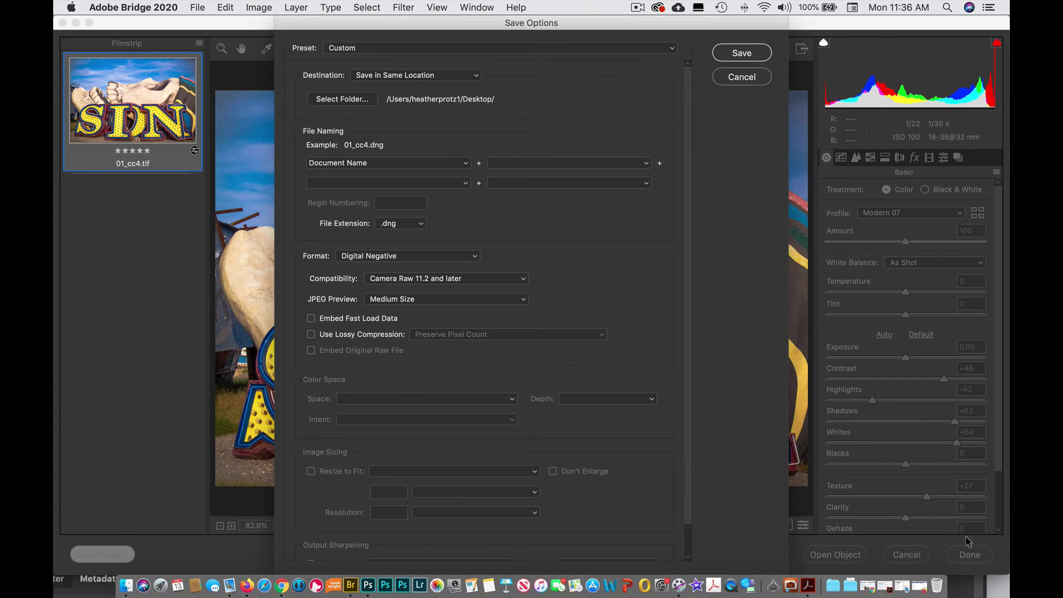
{"action": "left_click", "coordinate": [741, 54]}
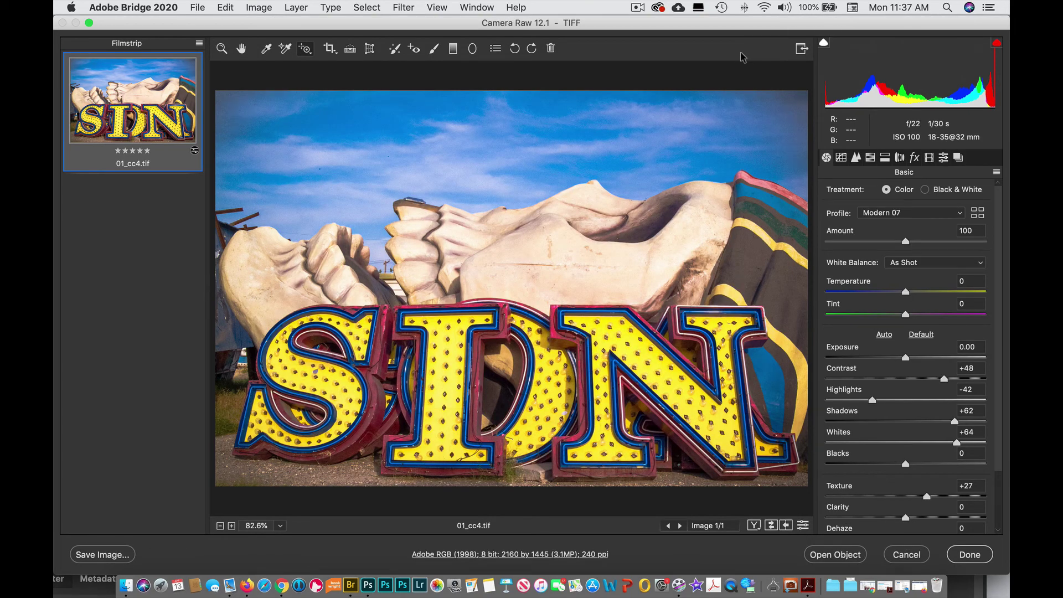
Step: Open the photo in Photoshop as a smart object and save it to the Desktop as 01_cc4-1.psd, closing the document
{"action": "left_click", "coordinate": [836, 554]}
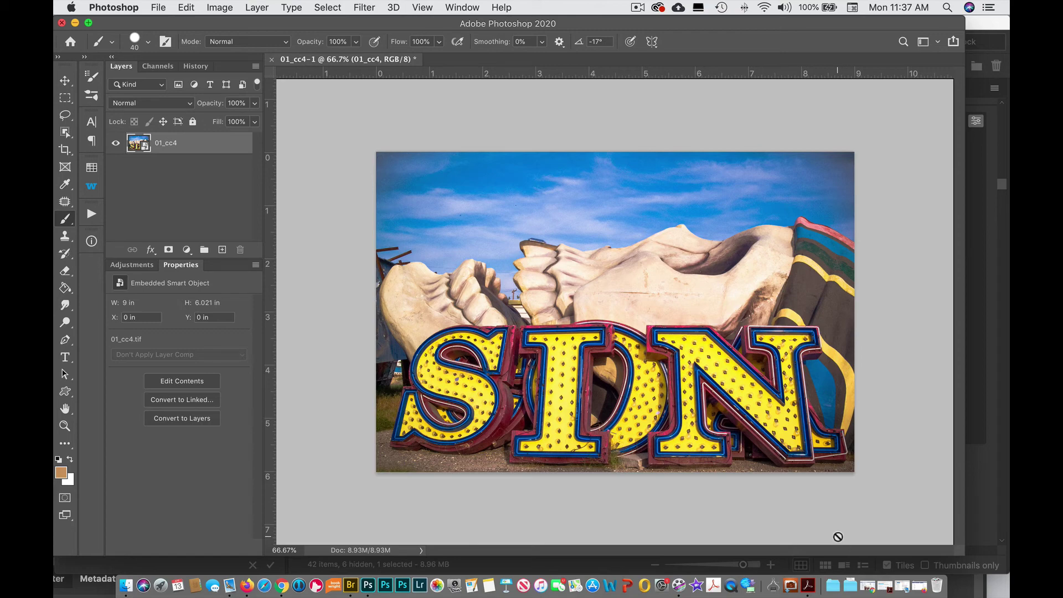
{"action": "key", "text": "super+s"}
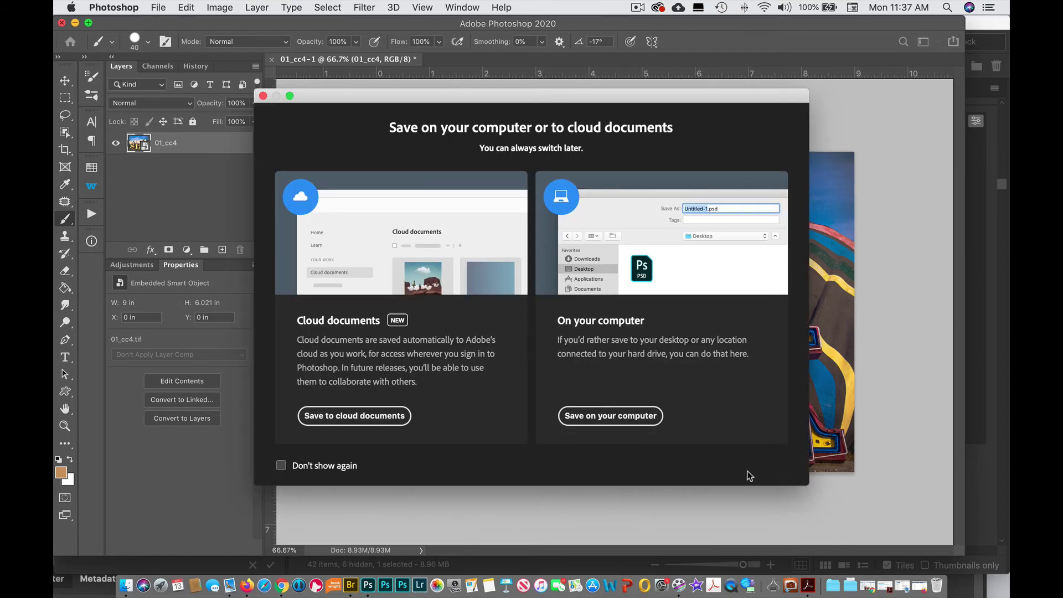
{"action": "left_click", "coordinate": [608, 417]}
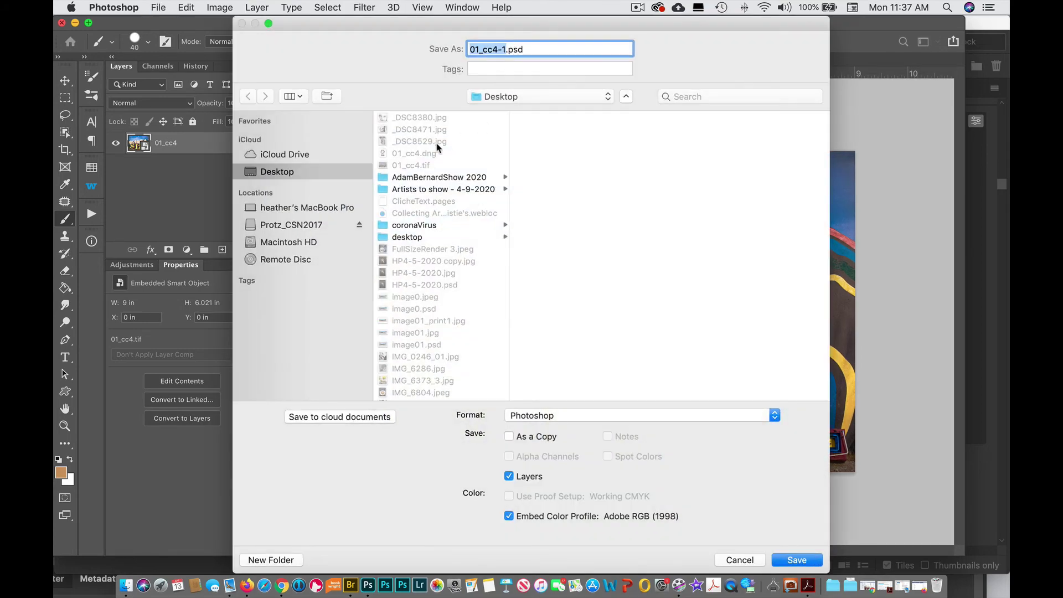
{"action": "left_click", "coordinate": [797, 560]}
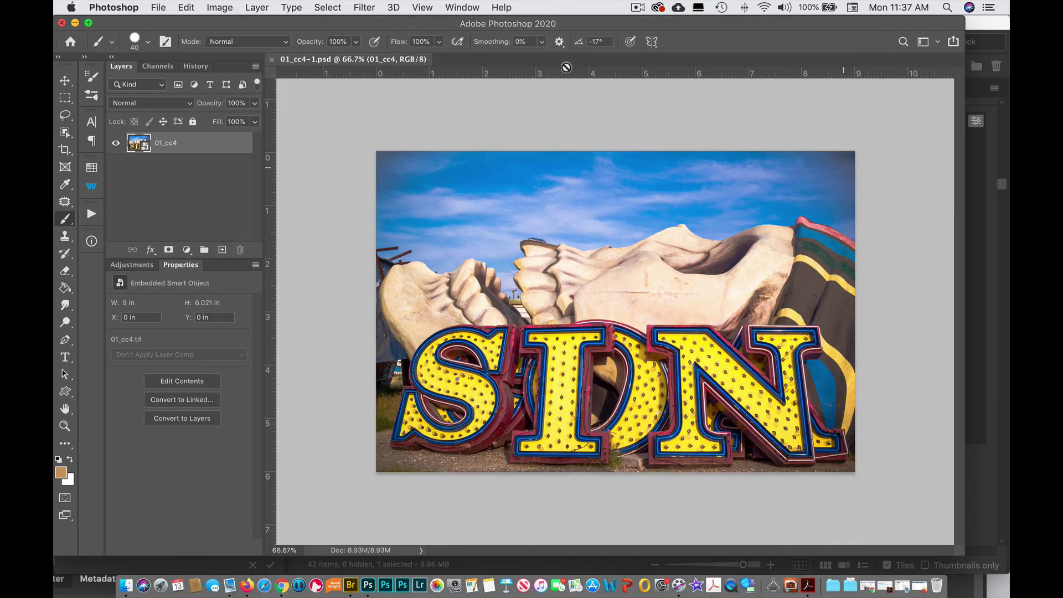
{"action": "left_click", "coordinate": [61, 22]}
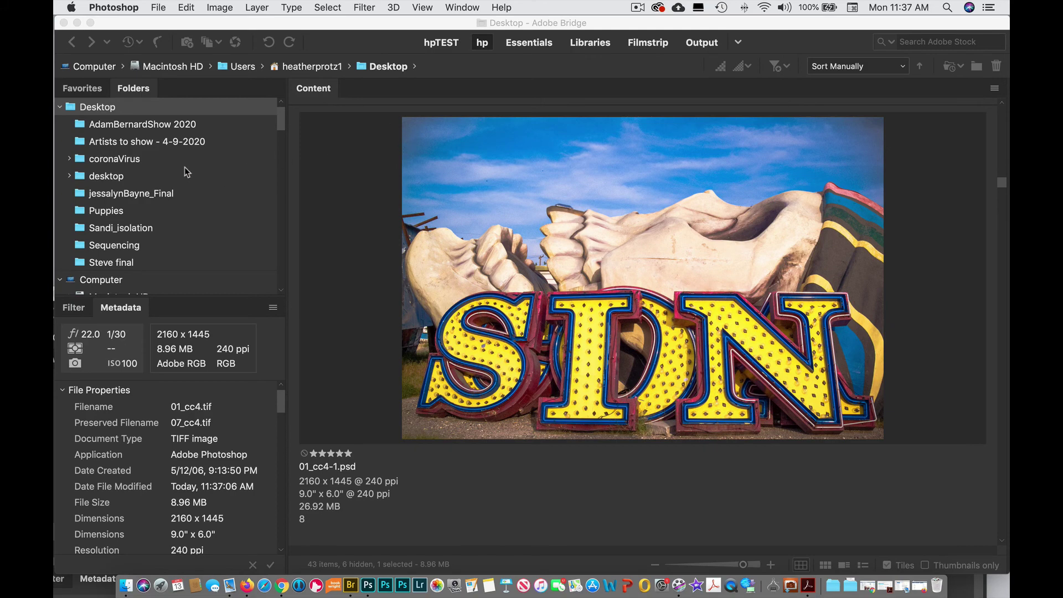
Step: Compare 01_cc4.dng and 01_cc4.tif in Bridge, and check the TIFF's editable settings in Camera Raw without changing them
{"action": "left_click", "coordinate": [715, 564]}
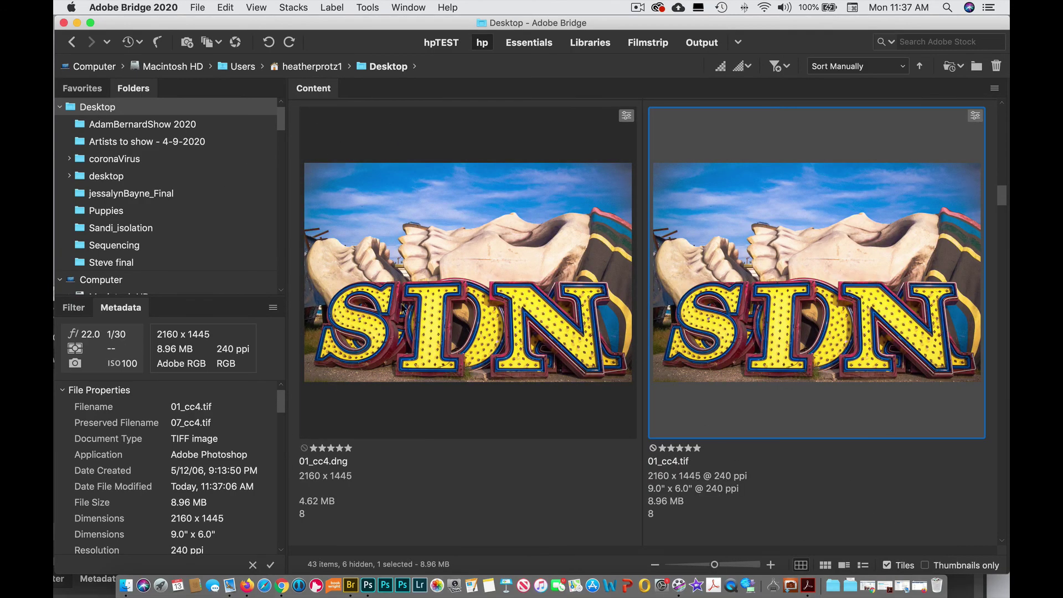
{"action": "left_click", "coordinate": [436, 300]}
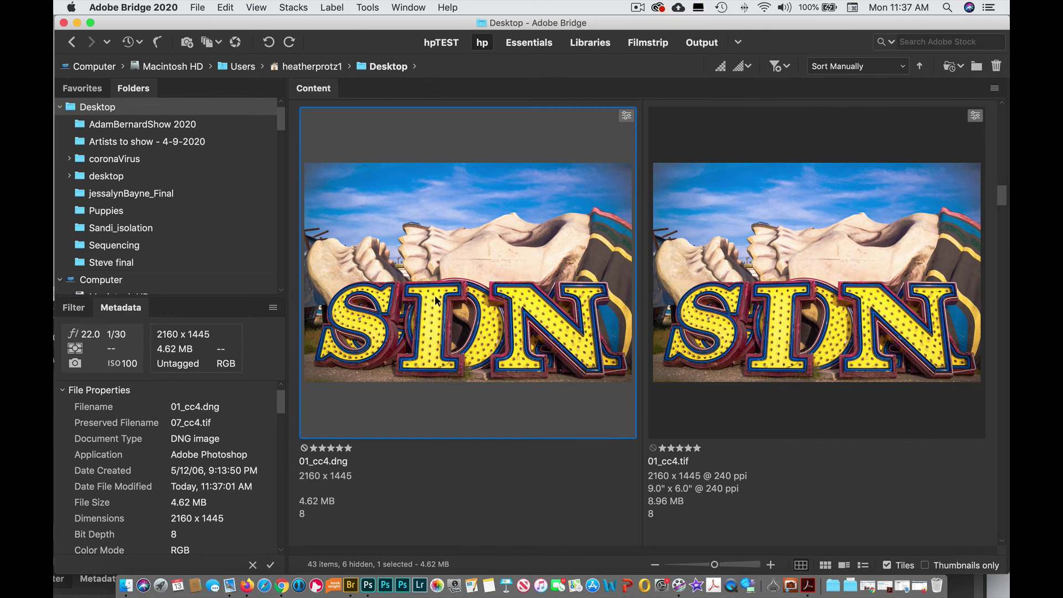
{"action": "left_click", "coordinate": [865, 313]}
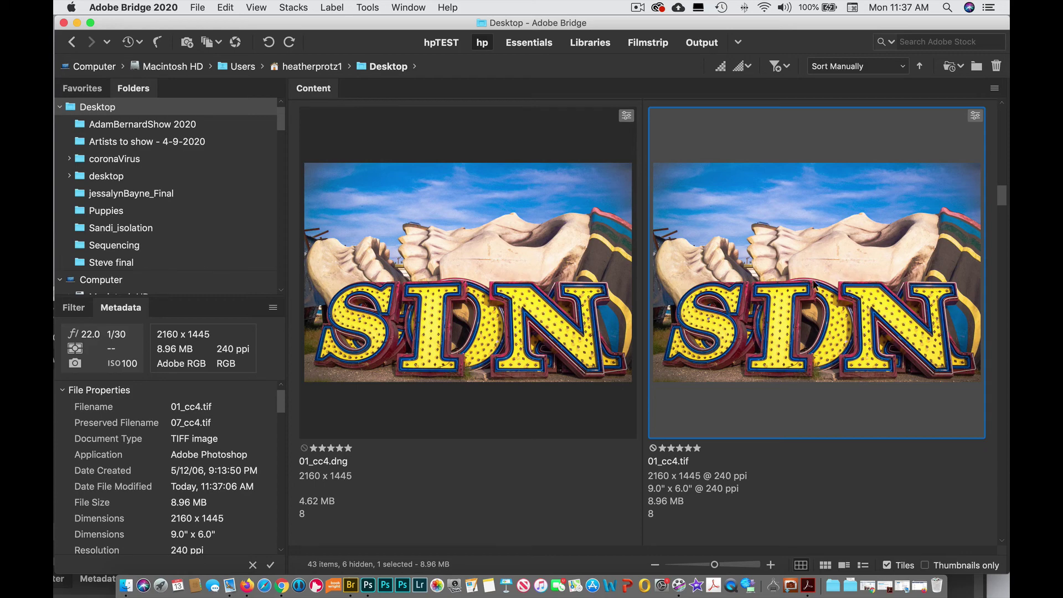
{"action": "key", "text": "super+r"}
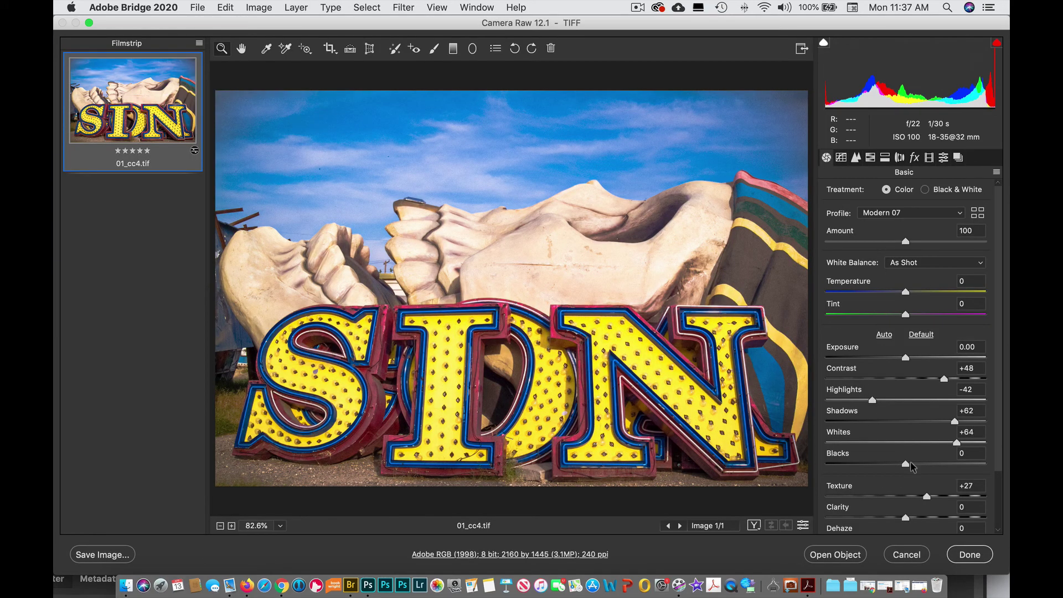
{"action": "left_click", "coordinate": [908, 555]}
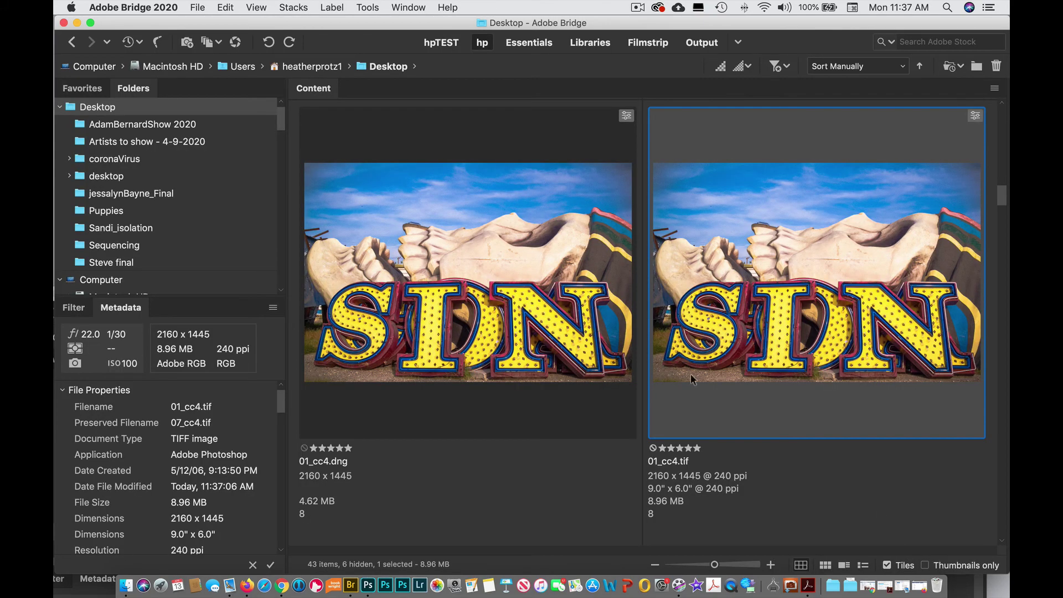
Step: Check the adjustments stored in 01_cc4.dng in Camera Raw and close it without changes
{"action": "left_click", "coordinate": [445, 274]}
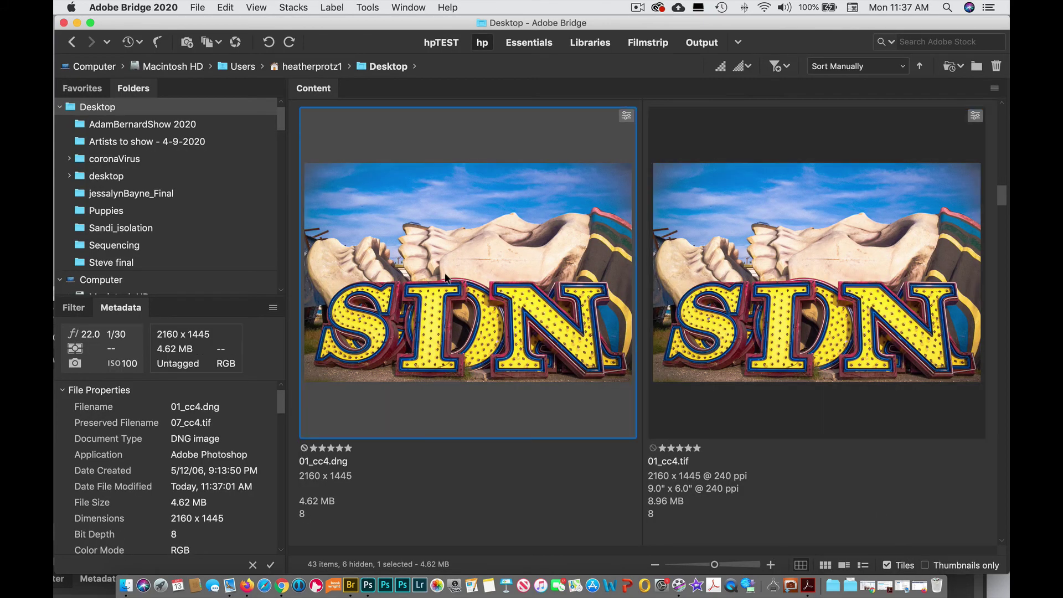
{"action": "double_click", "coordinate": [445, 274]}
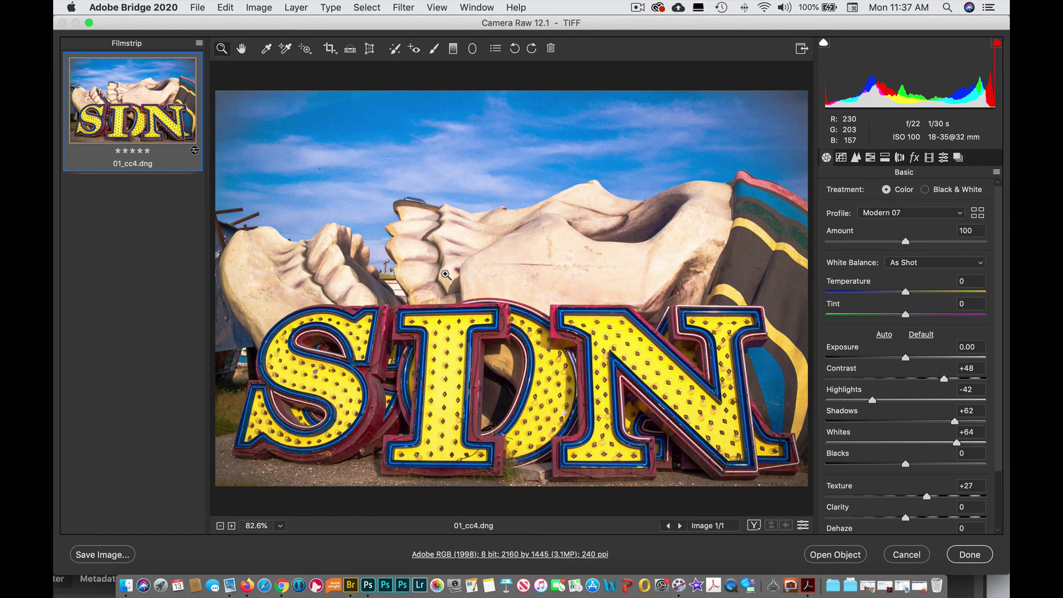
{"action": "left_click", "coordinate": [902, 555]}
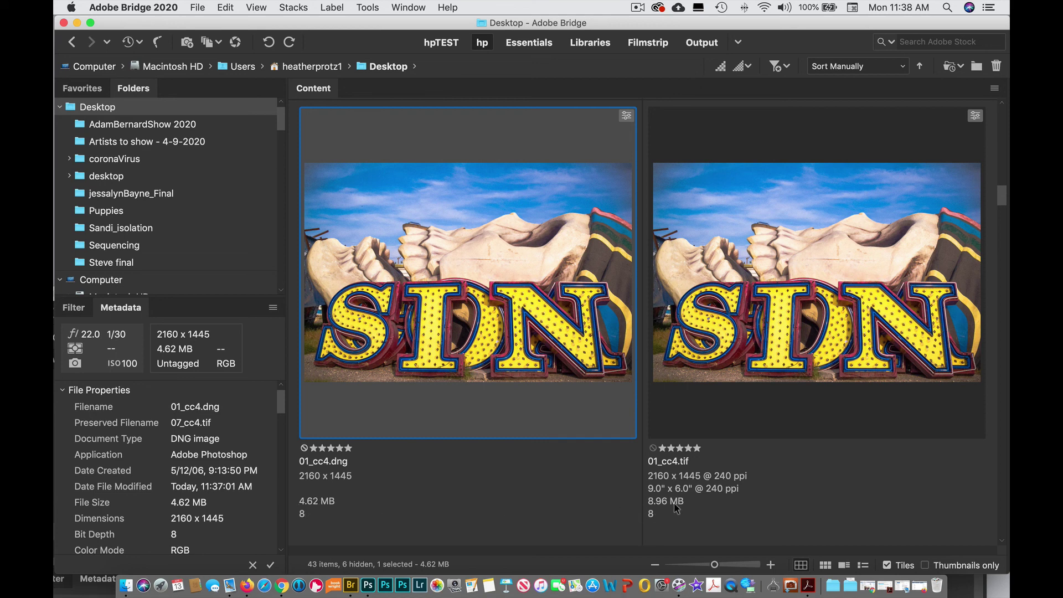
Step: Inspect 01_cc4-1.psd in Photoshop, close it, and return to the DNG and TIFF thumbnails in Bridge
{"action": "scroll", "coordinate": [721, 363], "scroll_direction": "up", "scroll_amount": 2}
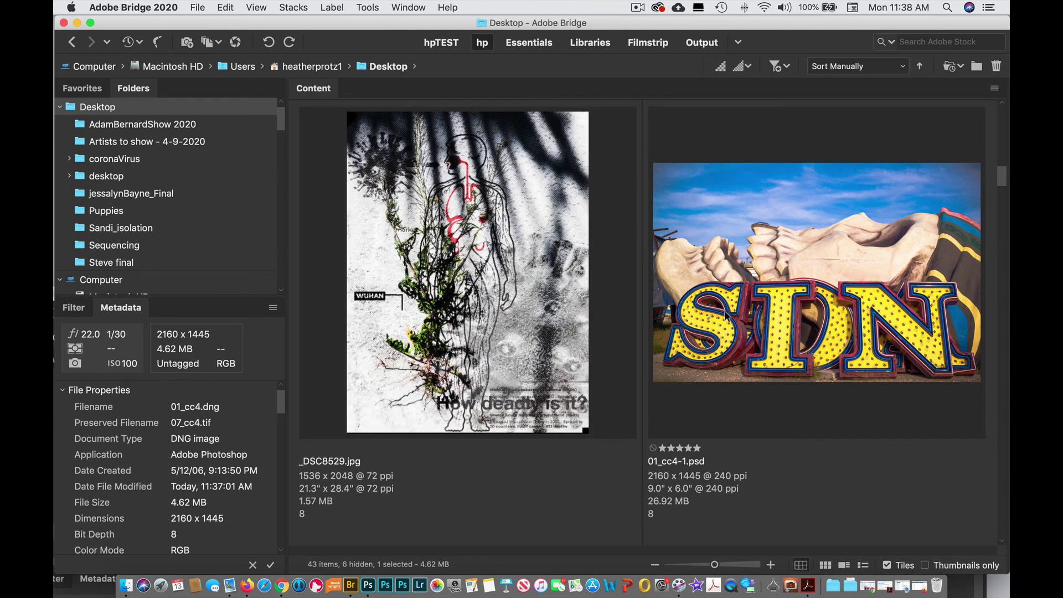
{"action": "double_click", "coordinate": [776, 313]}
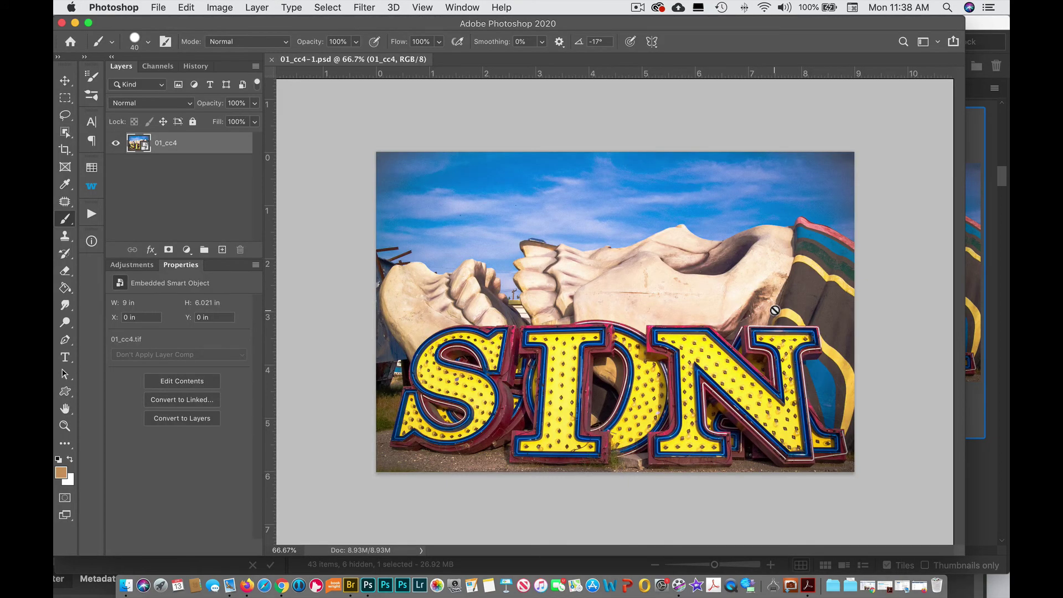
{"action": "left_click", "coordinate": [61, 22]}
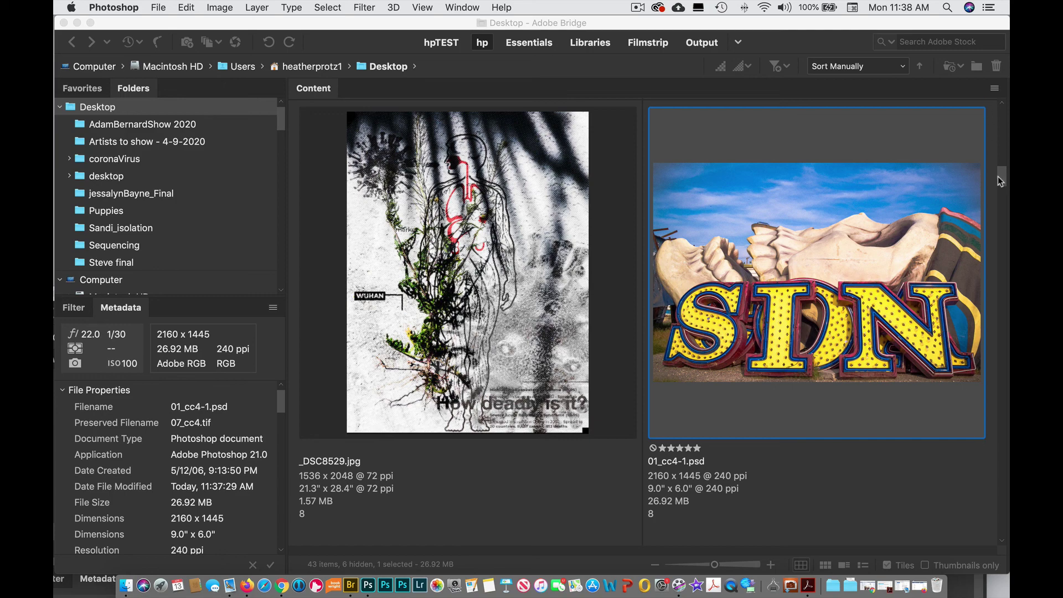
{"action": "left_click_drag", "start_coordinate": [1000, 181], "coordinate": [1001, 198]}
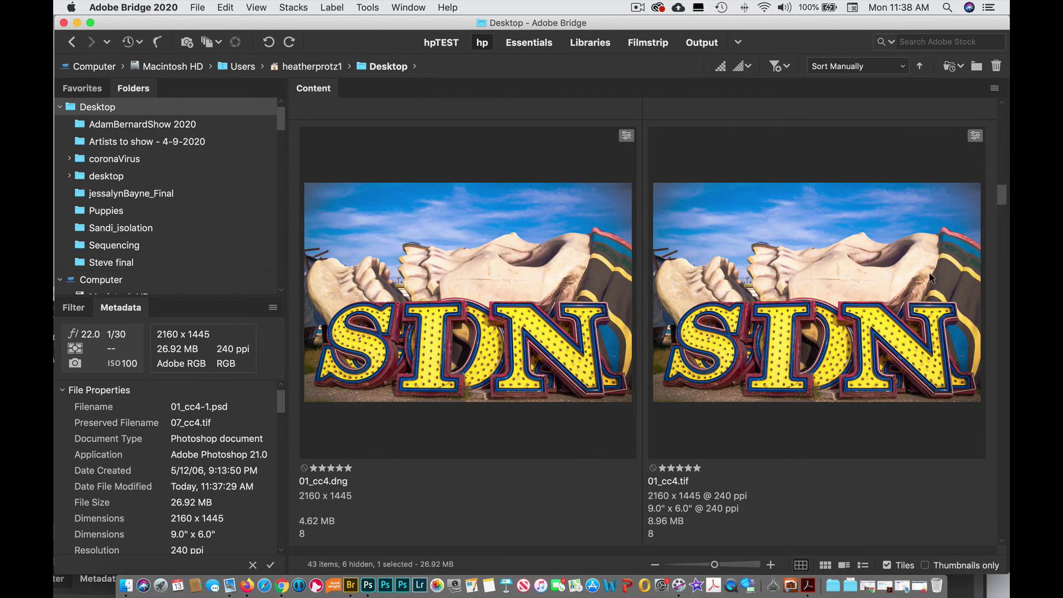